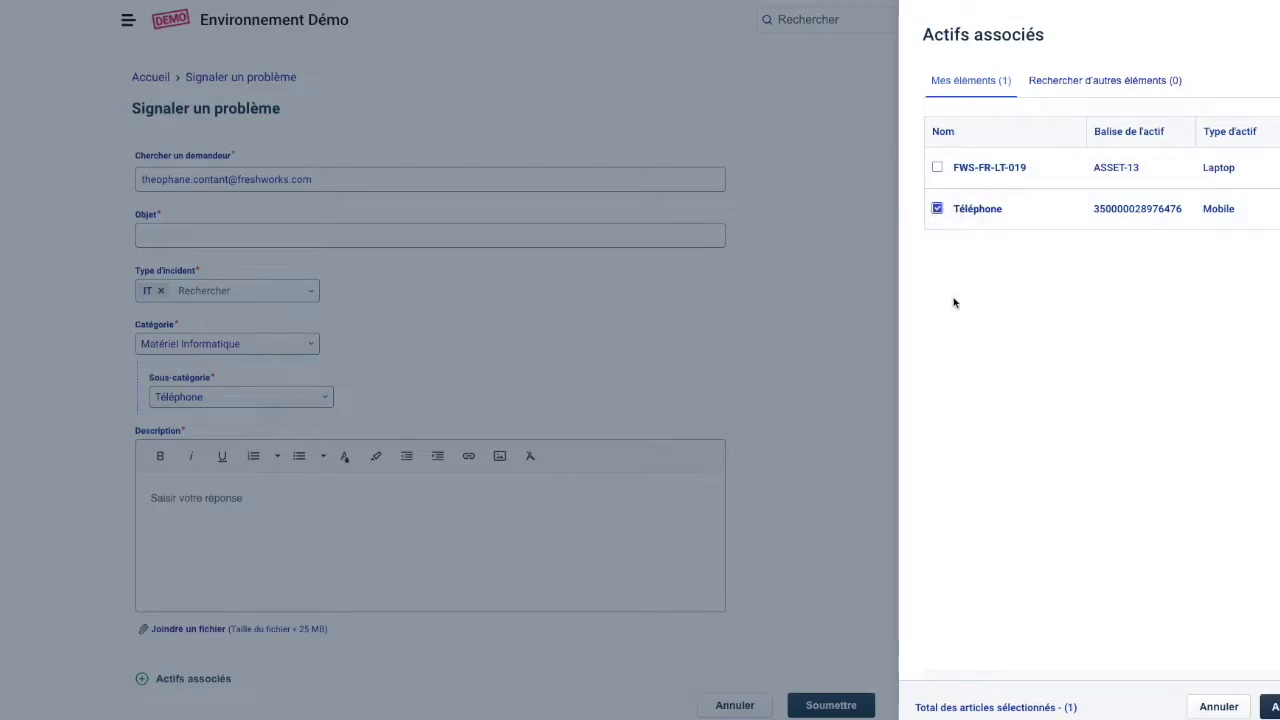
Associate the selected Téléphone asset with the problem report.
click(1268, 706)
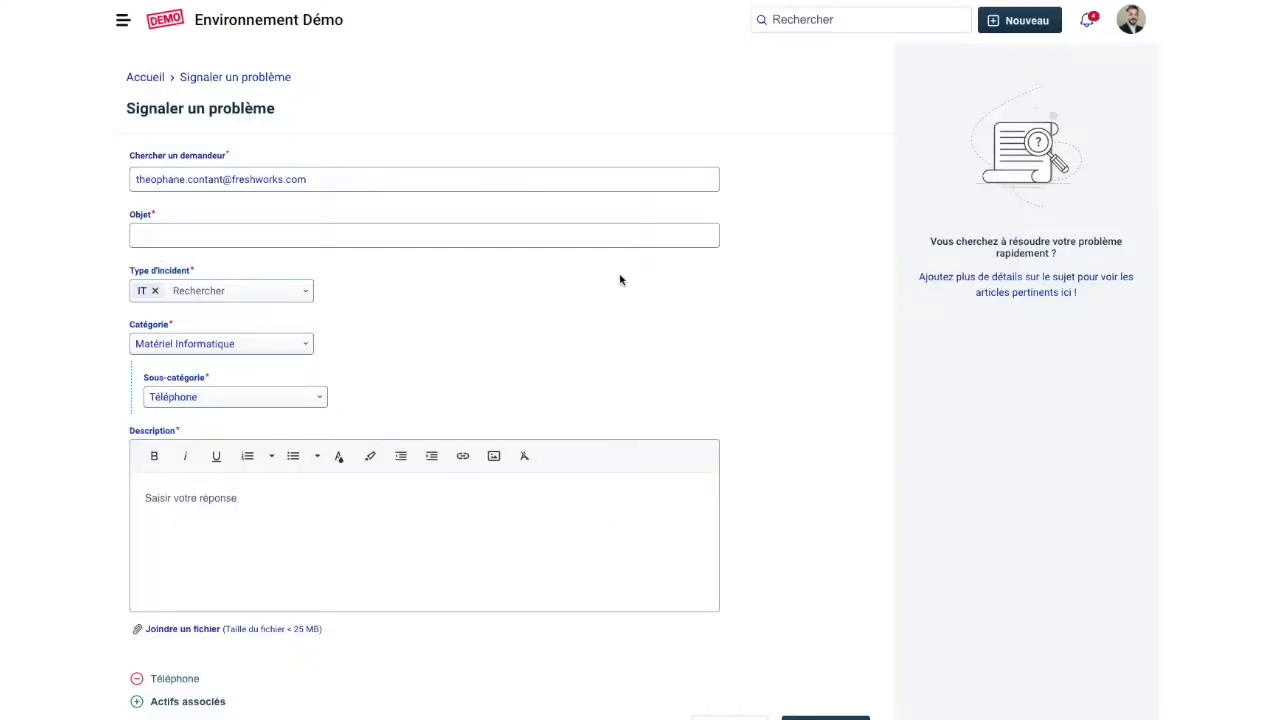
Open the service catalogue from the home page and browse Accès aux applications, Installation logiciels, Approvisionnement en matériel and Gestion RH.
click(167, 15)
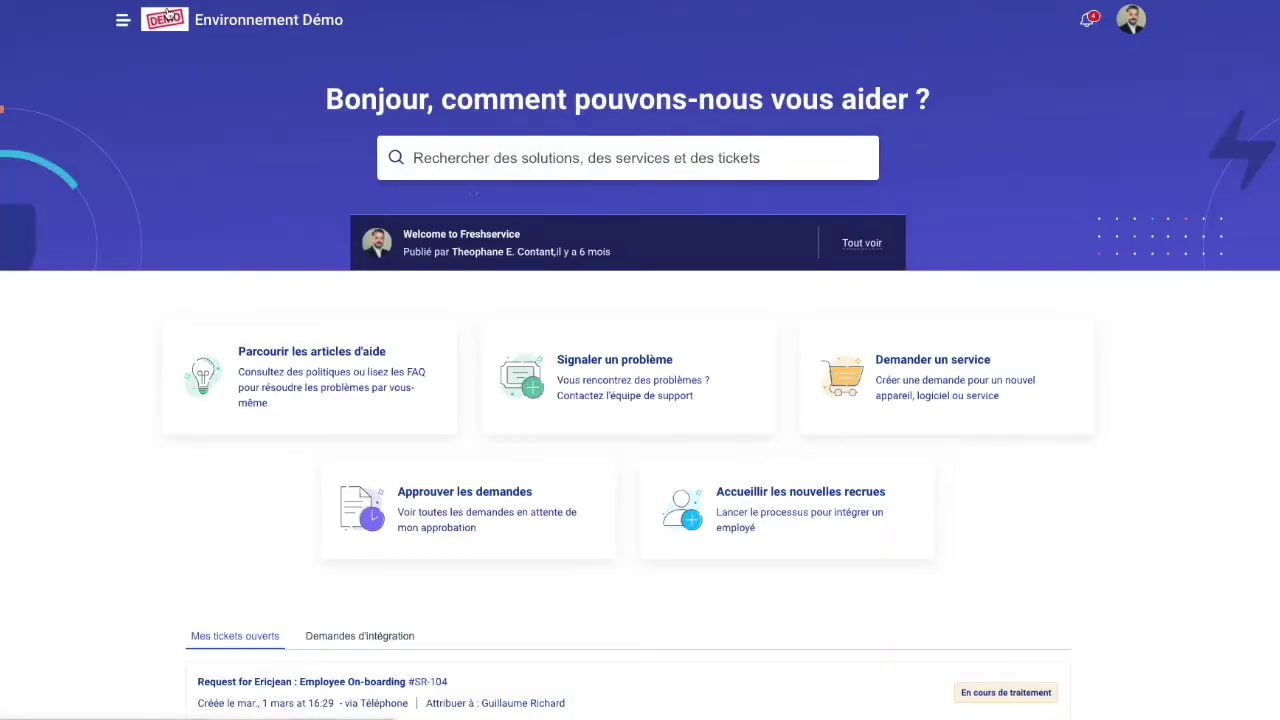
click(919, 377)
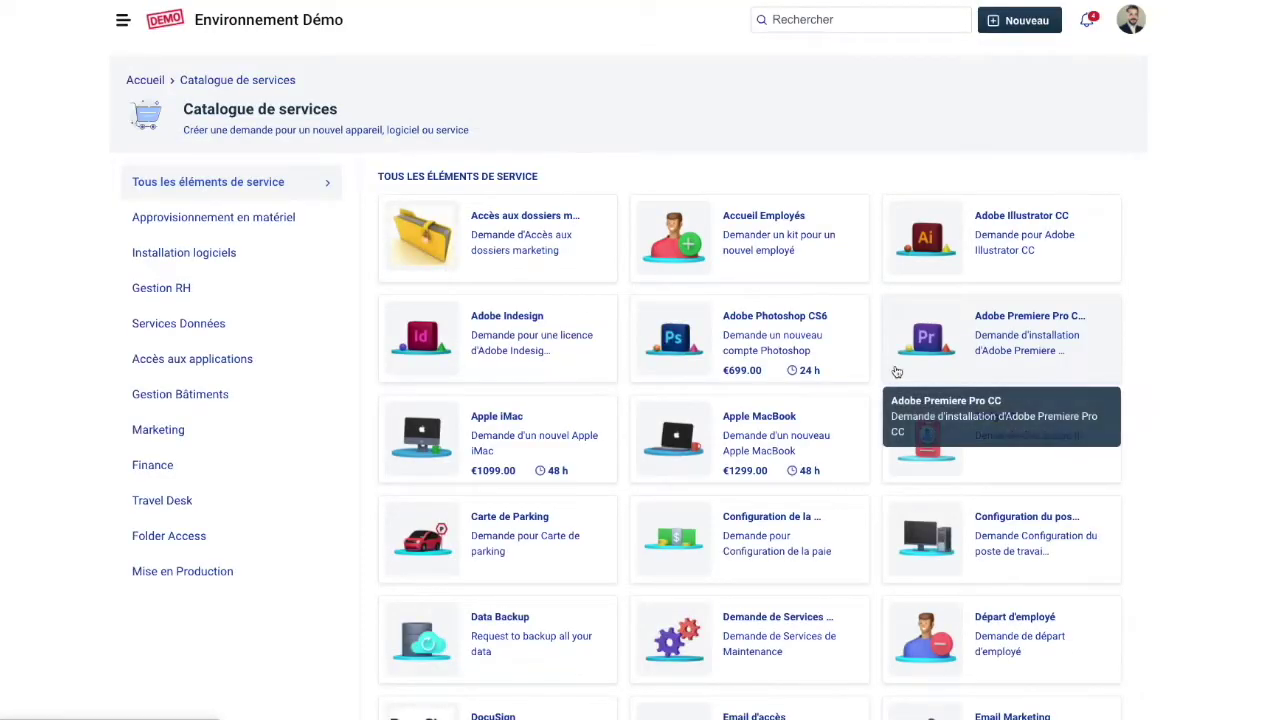
click(270, 357)
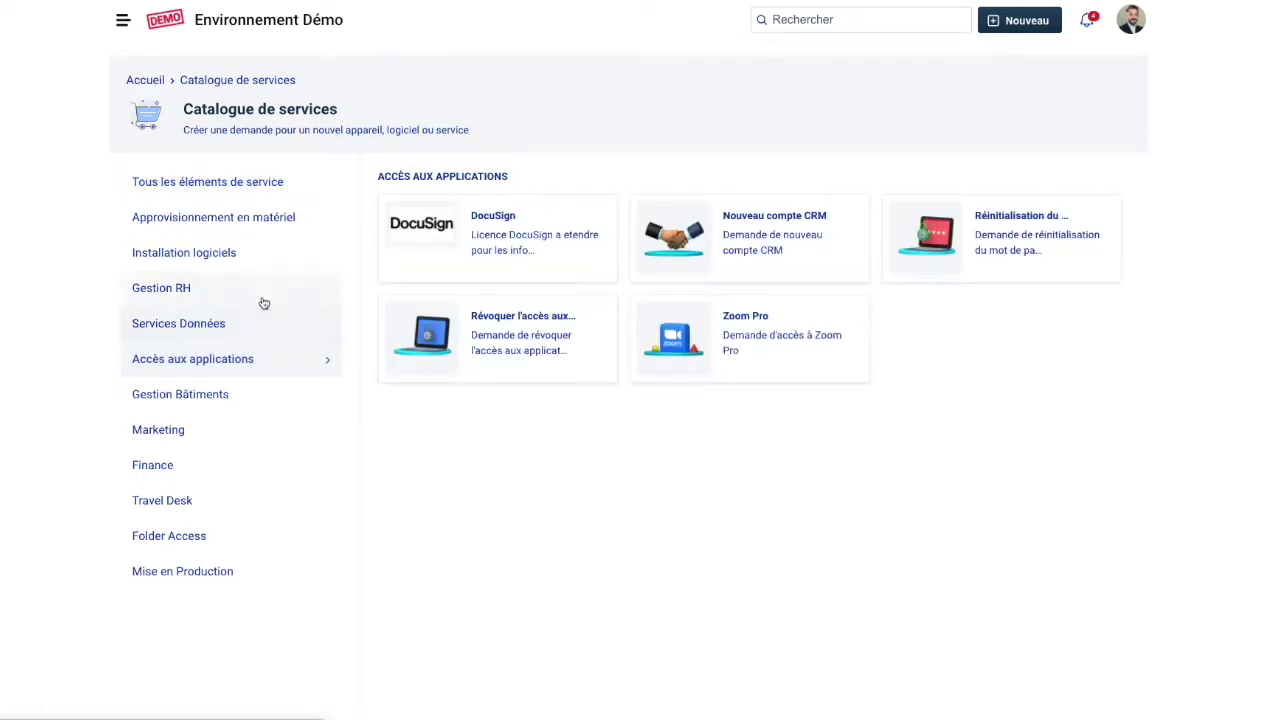
click(263, 257)
click(264, 228)
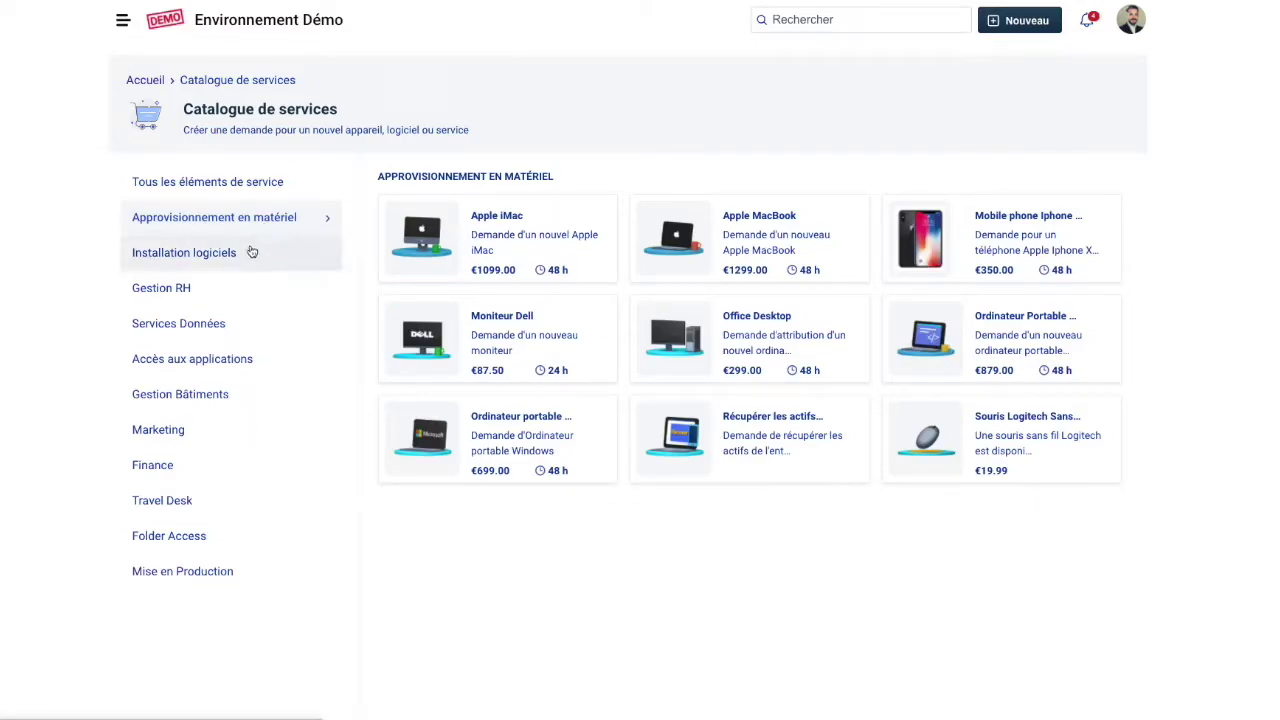
click(242, 286)
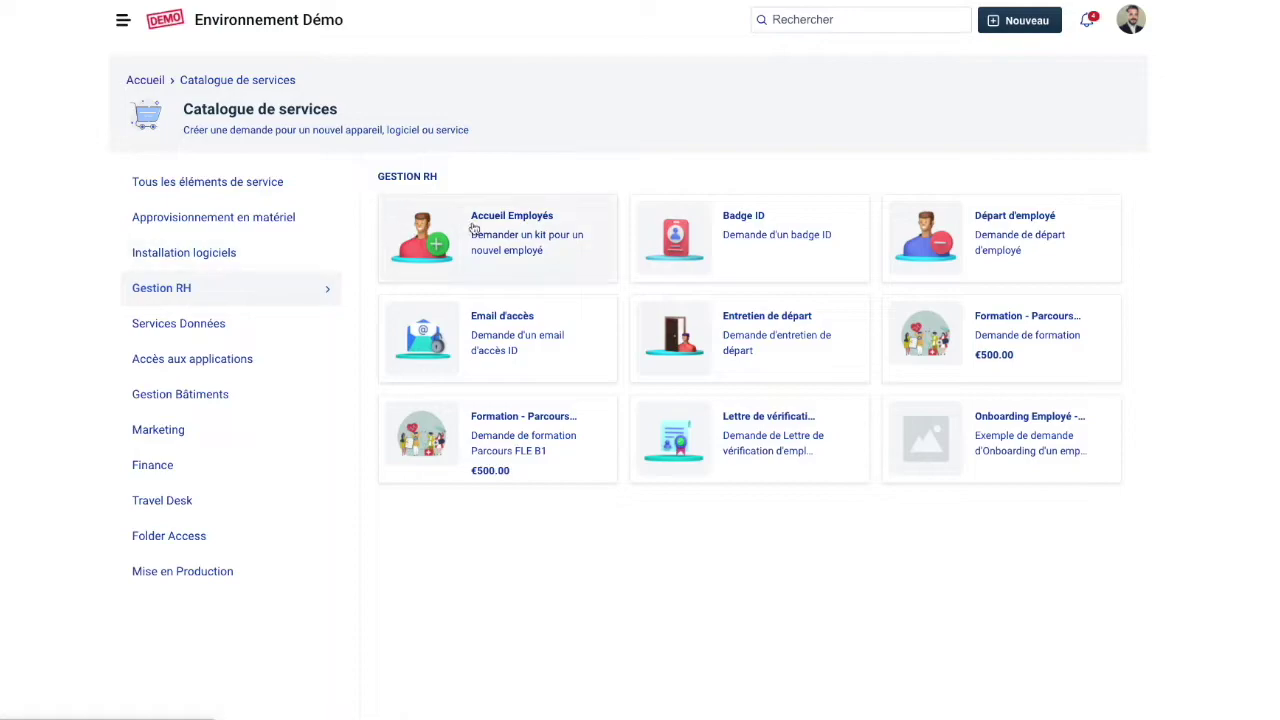
Open the Accueil Employés service item and review its request form down to the supplementary items.
click(552, 241)
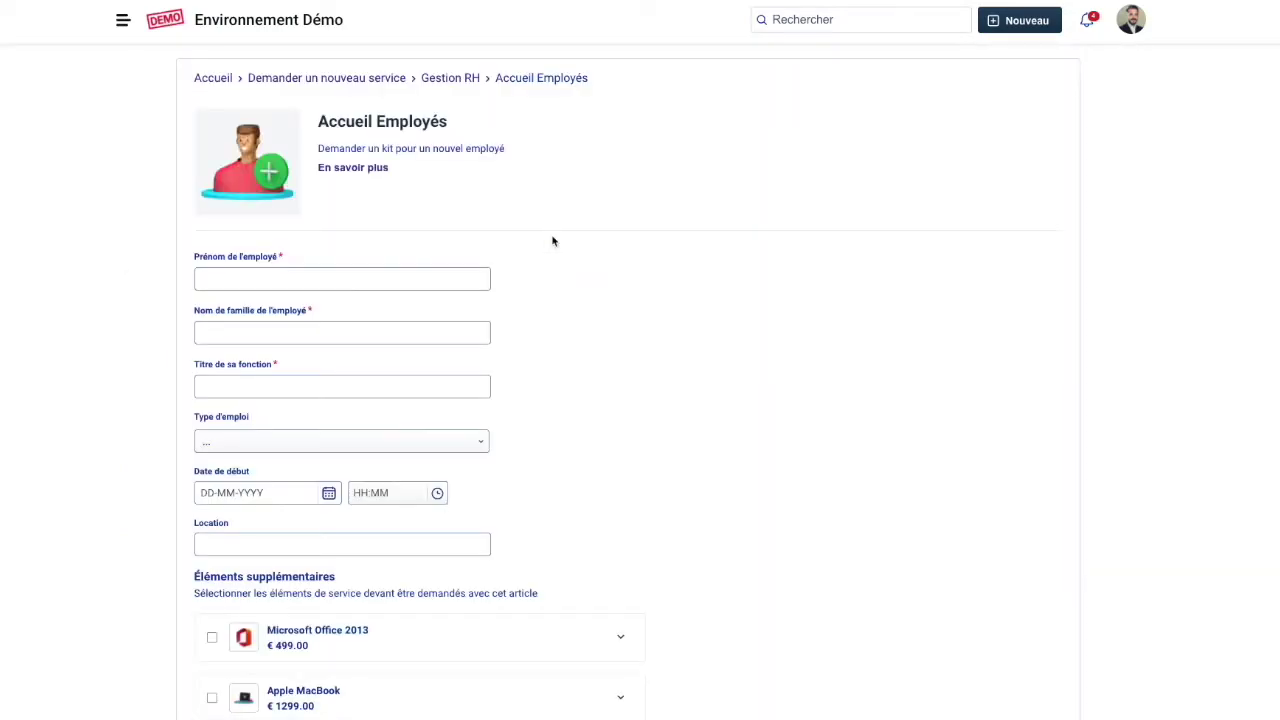
scroll(589, 264, down, 1)
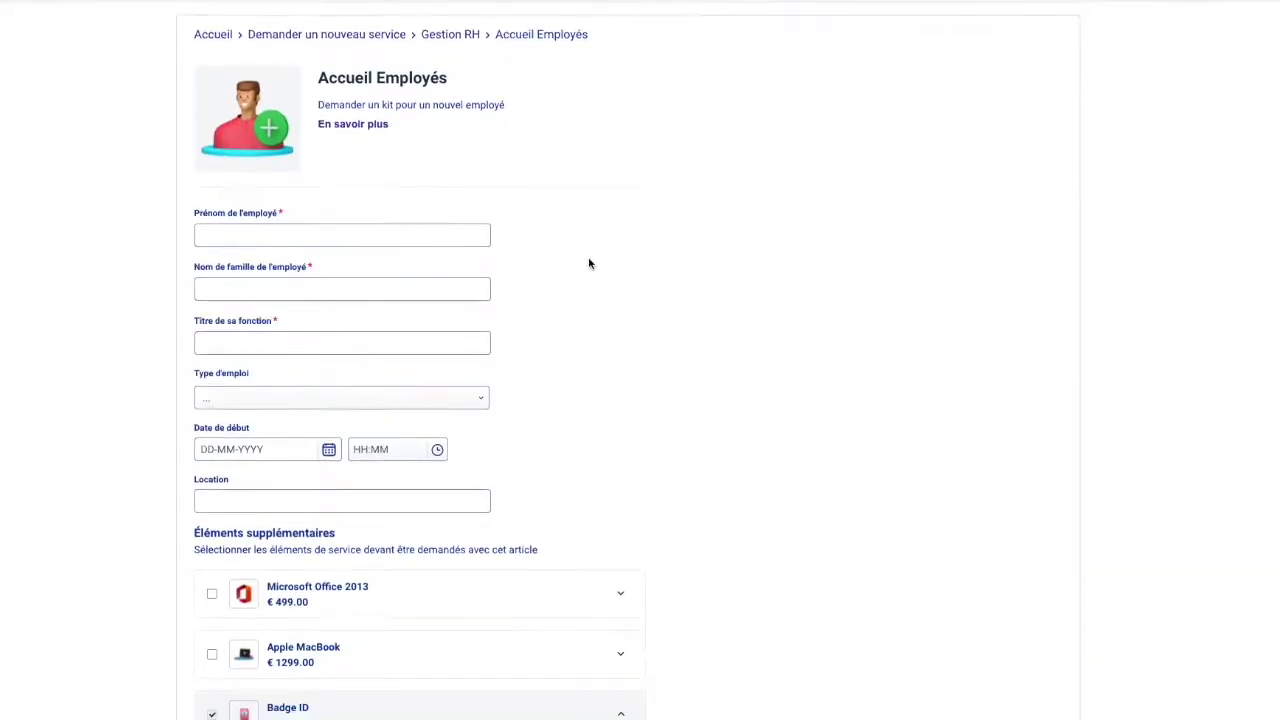
scroll(589, 264, down, 1)
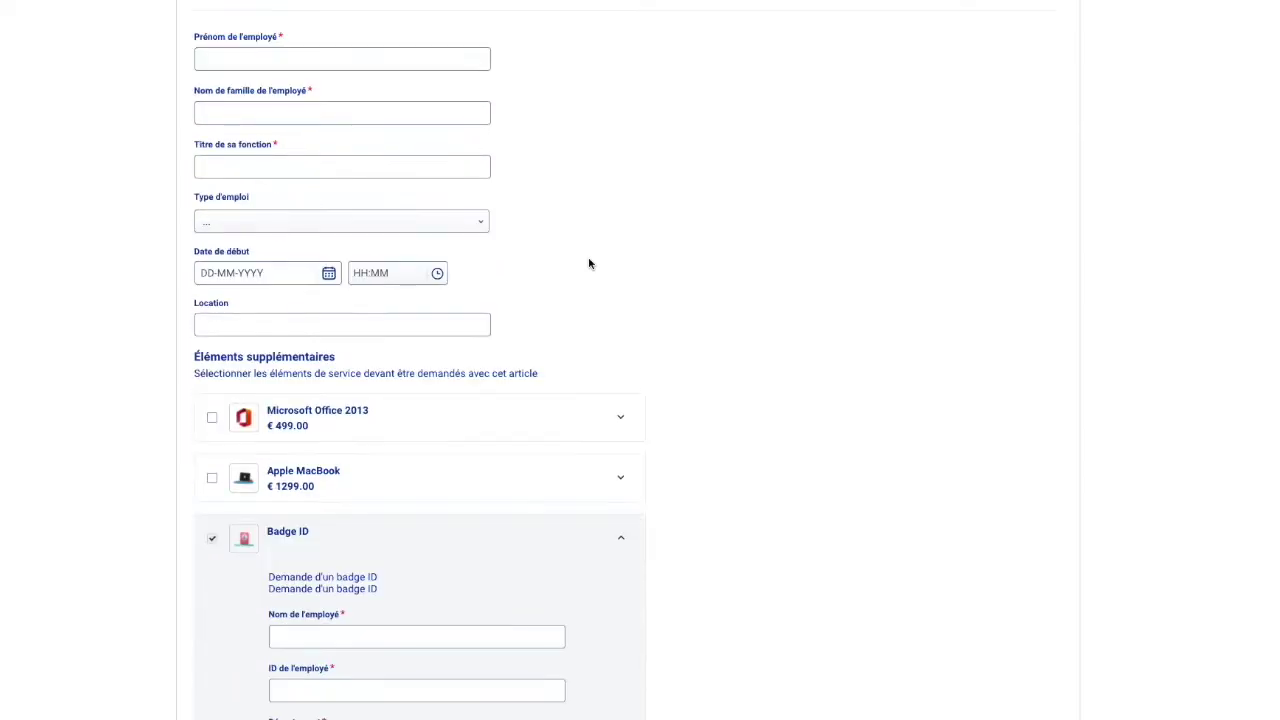
scroll(589, 264, down, 2)
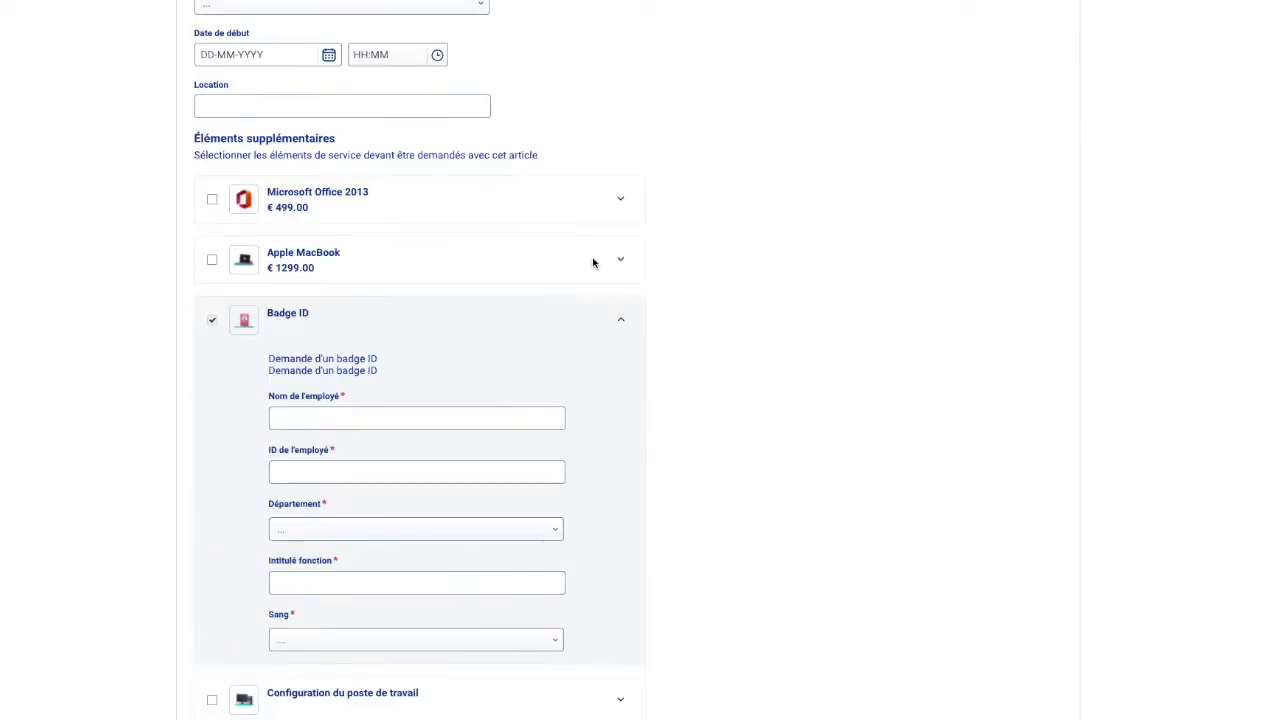
Include Apple MacBook, Microsoft Office 2013 and Configuration du poste de travail as supplementary items, leaving the item details collapsed.
click(624, 307)
click(212, 322)
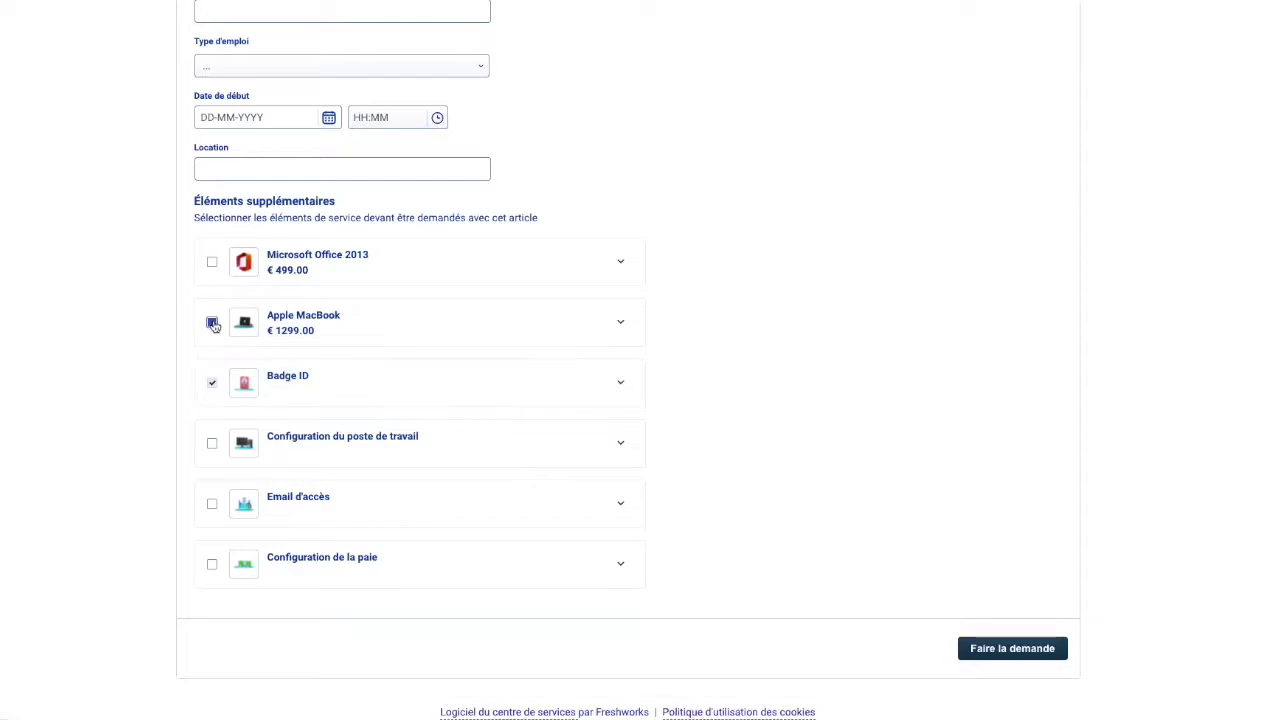
click(213, 270)
click(212, 443)
click(619, 443)
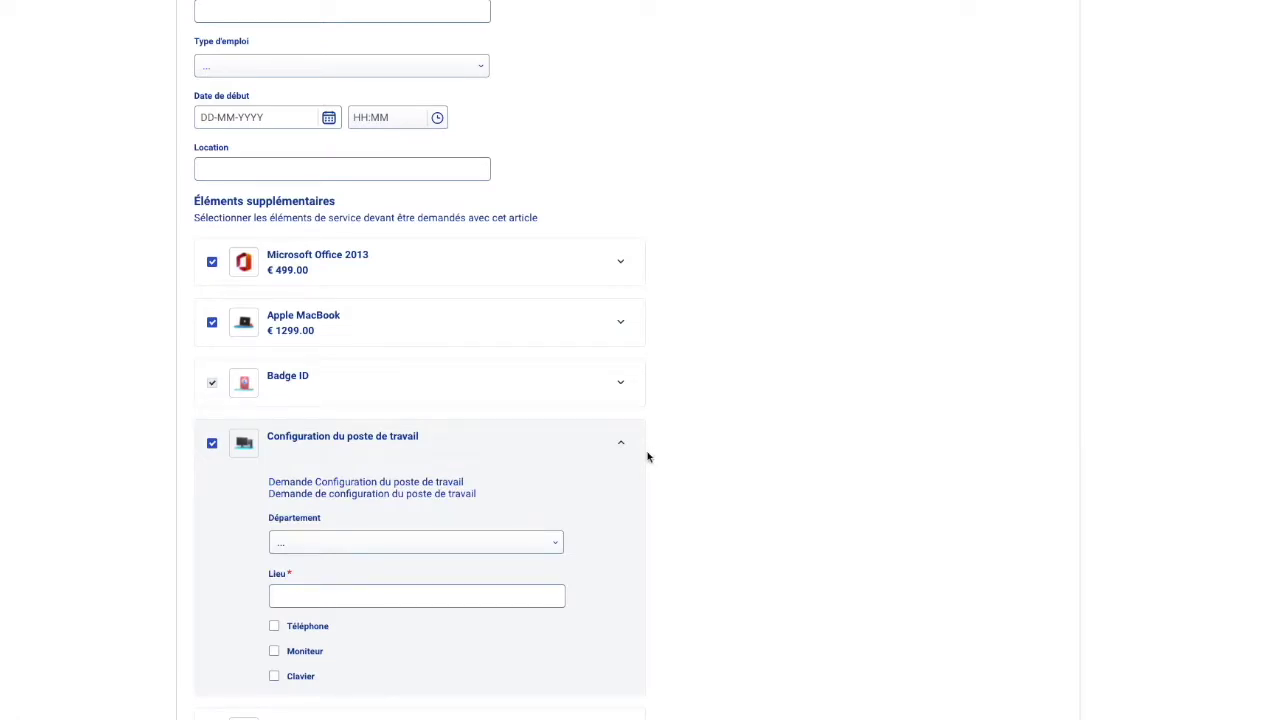
scroll(700, 410, down, 1)
click(620, 391)
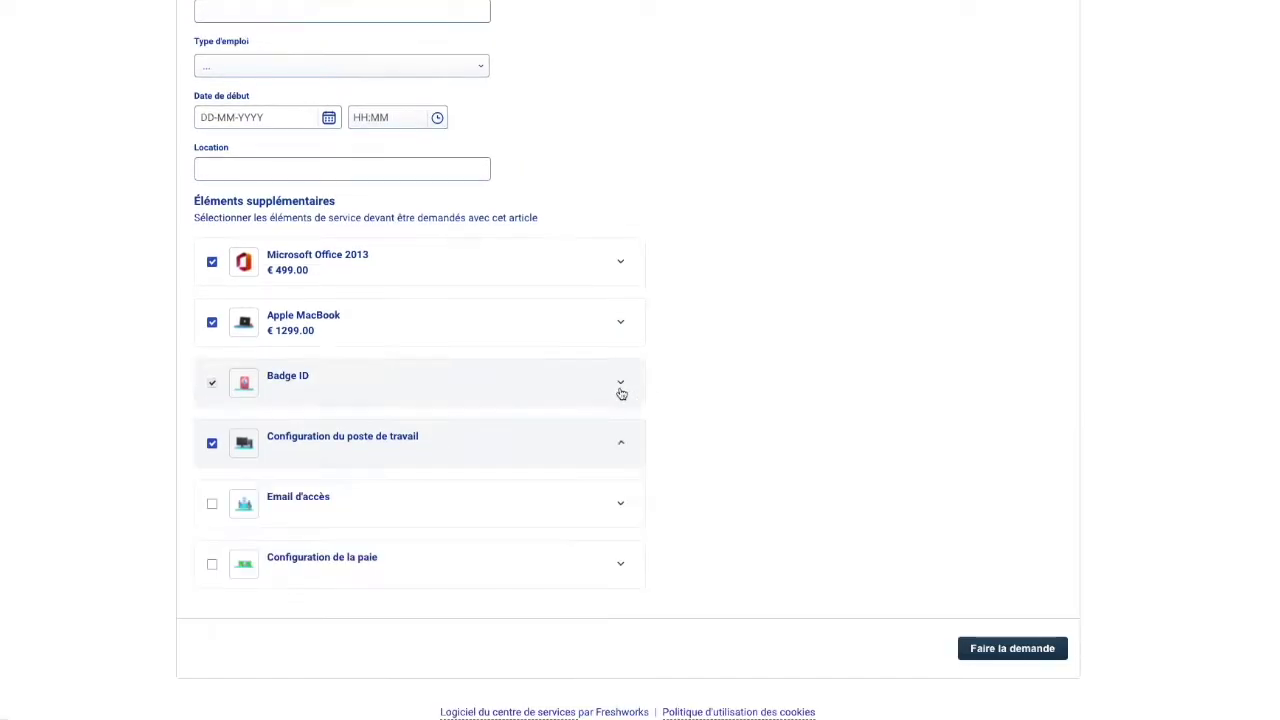
Leave the Accueil Employés form without submitting it and return to the portal home page.
scroll(723, 283, up, 3)
scroll(720, 282, up, 1)
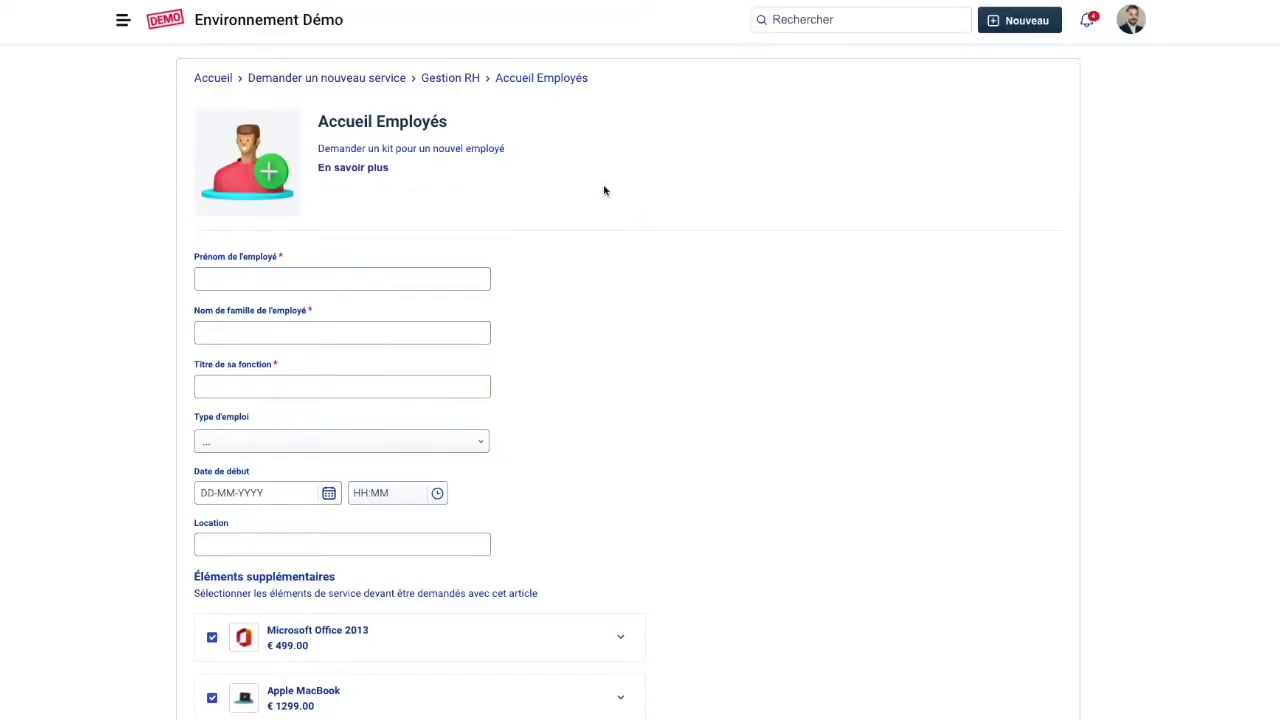
click(164, 24)
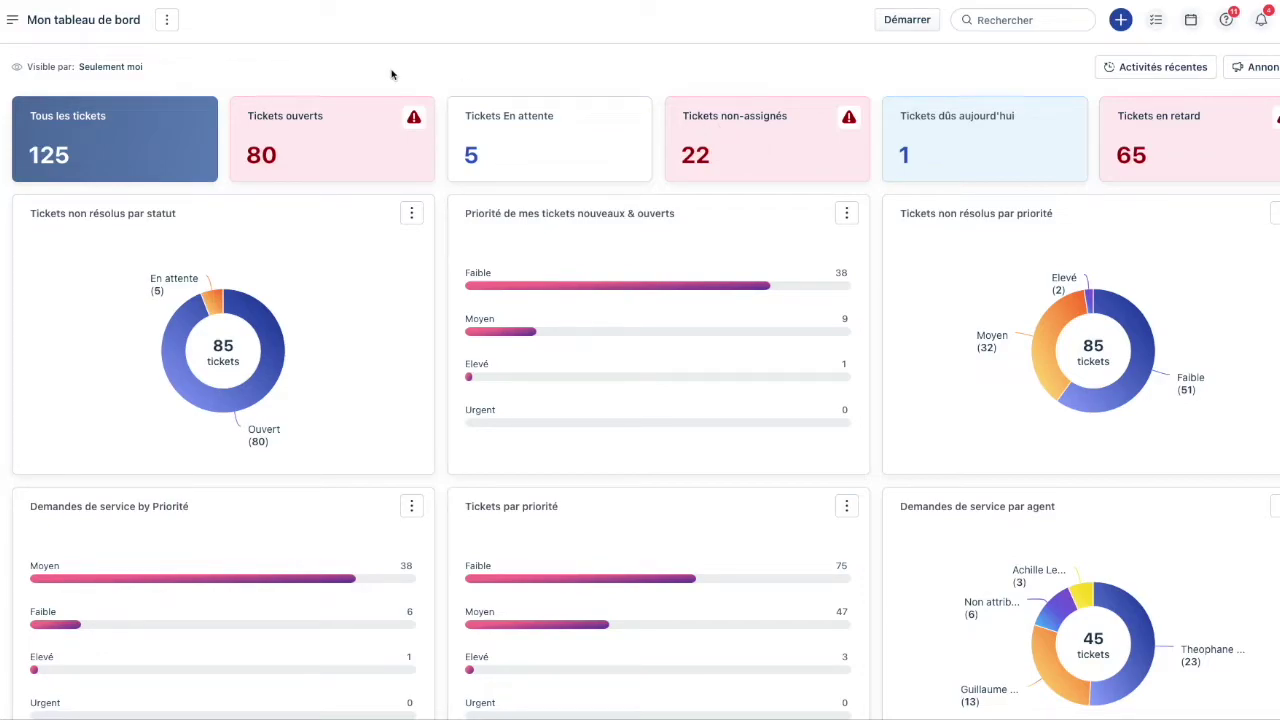
Edit Mon tableau de bord, placing Tickets non résolus par statut after Priorité de mes tickets nouveaux & ouverts, and save the layout.
click(168, 20)
click(174, 51)
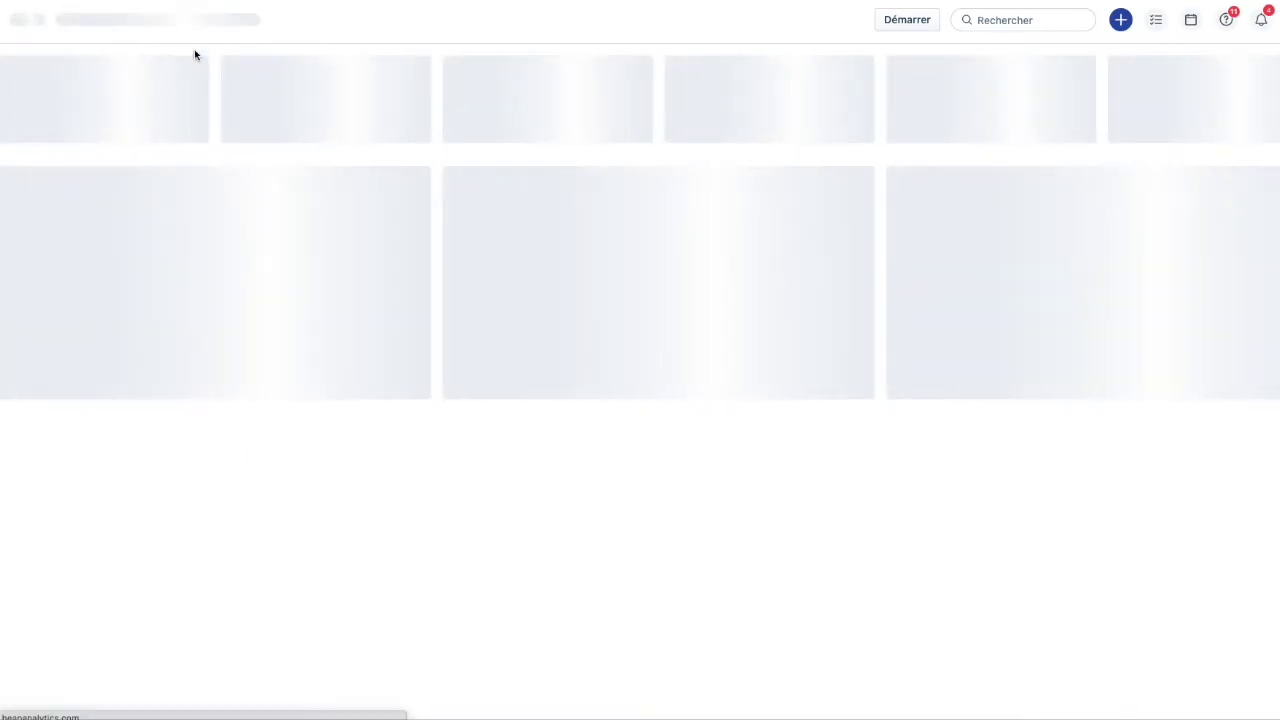
mouse_move(243, 223)
mouse_down()
mouse_move(480, 218)
mouse_move(548, 232)
mouse_up()
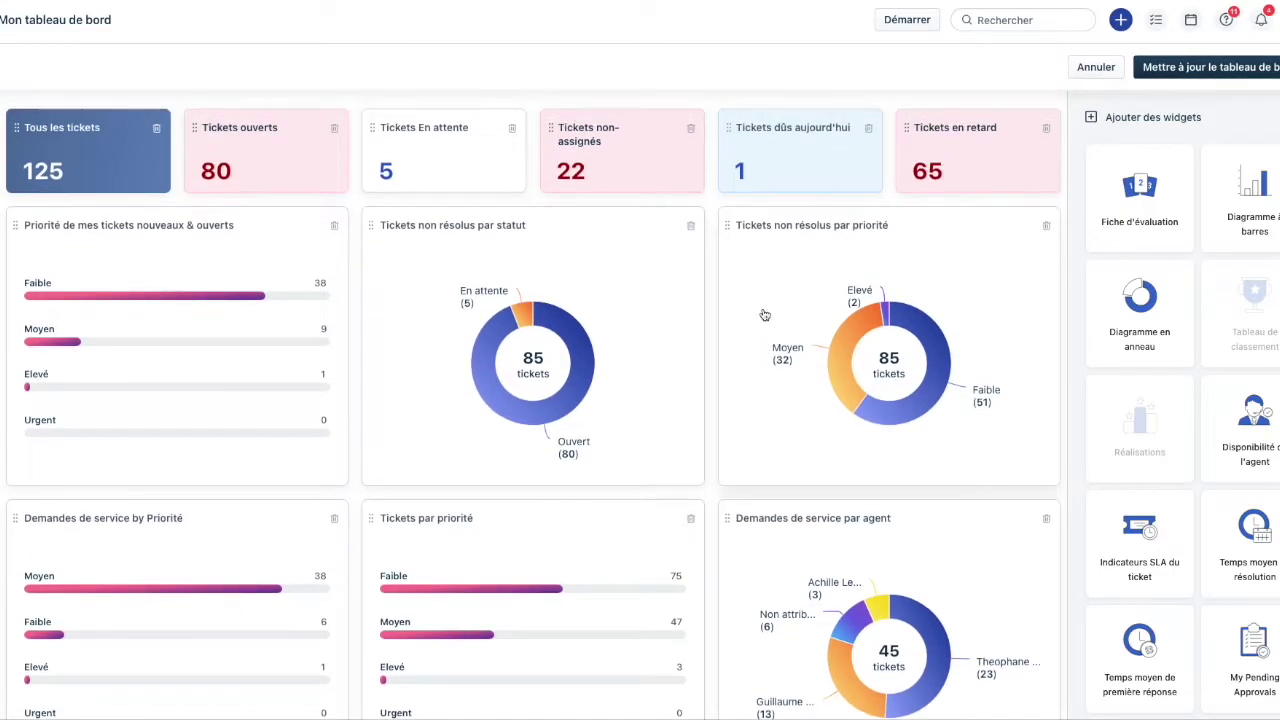
click(1200, 70)
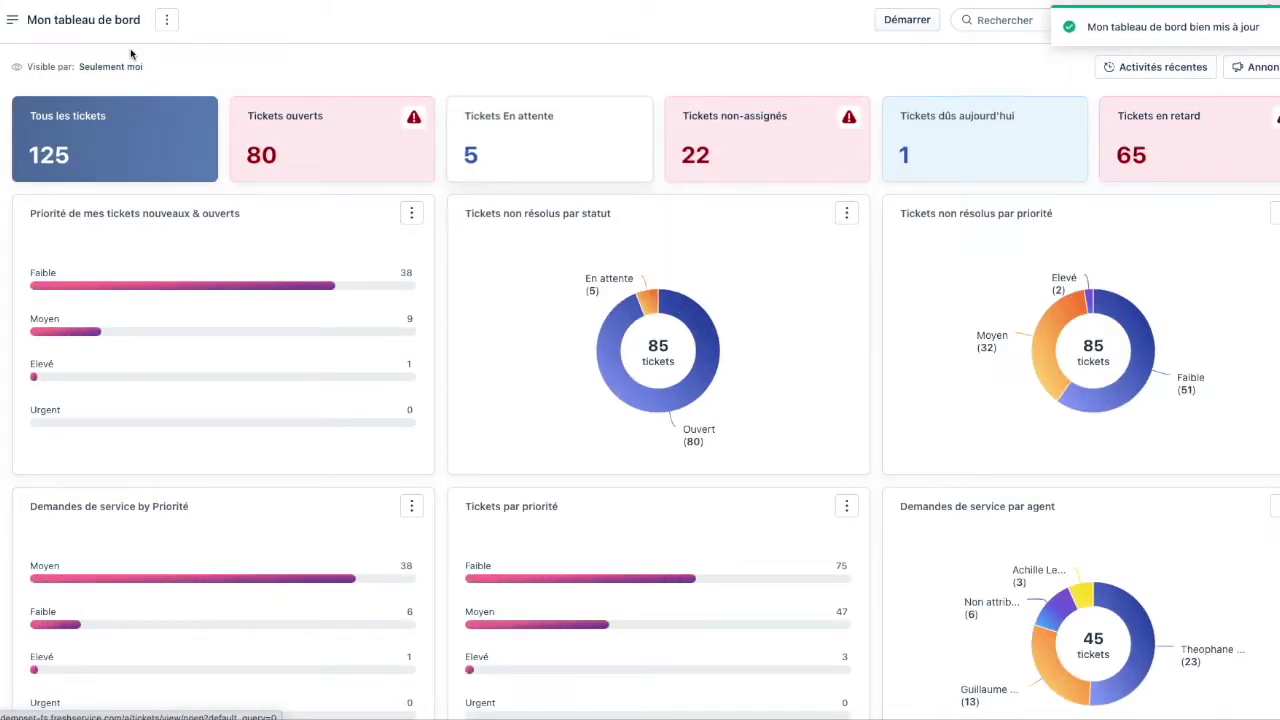
Switch to the dashboard Tableau de bord performance équipe Support.
click(13, 30)
click(51, 172)
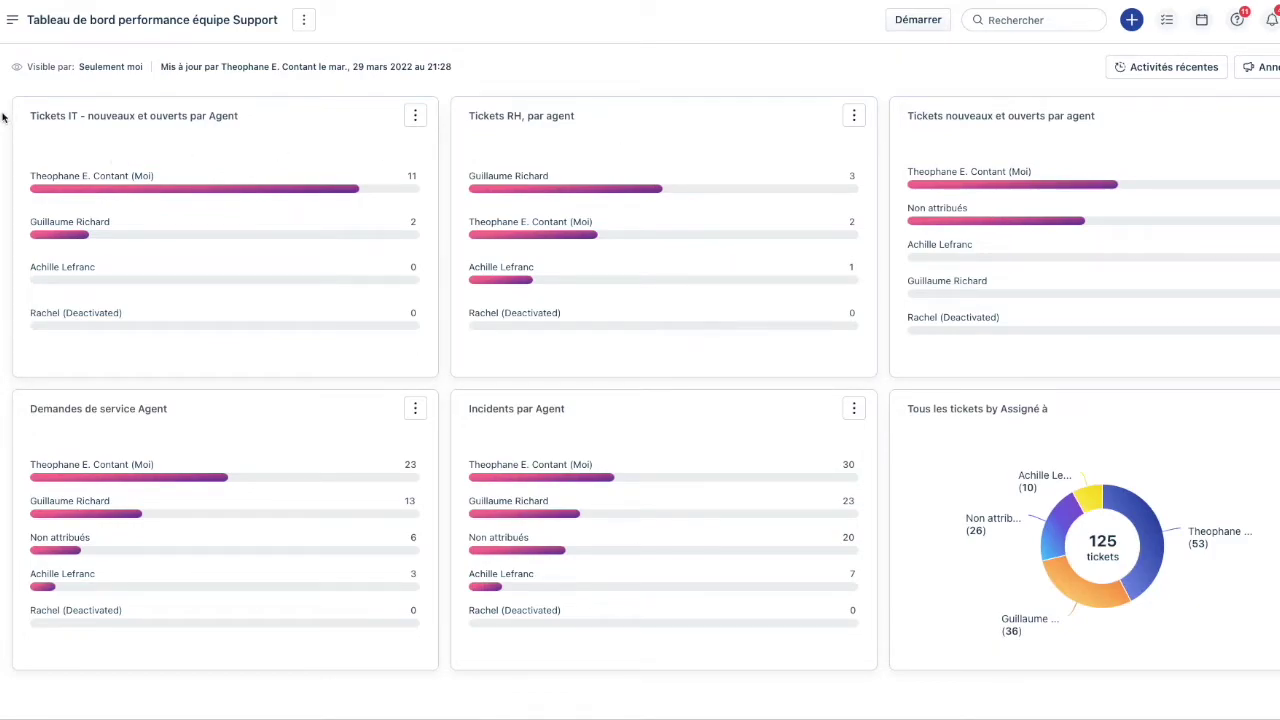
Open the ticket list, show the view Tickets IT - nouveaux et ouverts, and return to Tous les Tickets.
mouse_move(1, 103)
click(32, 136)
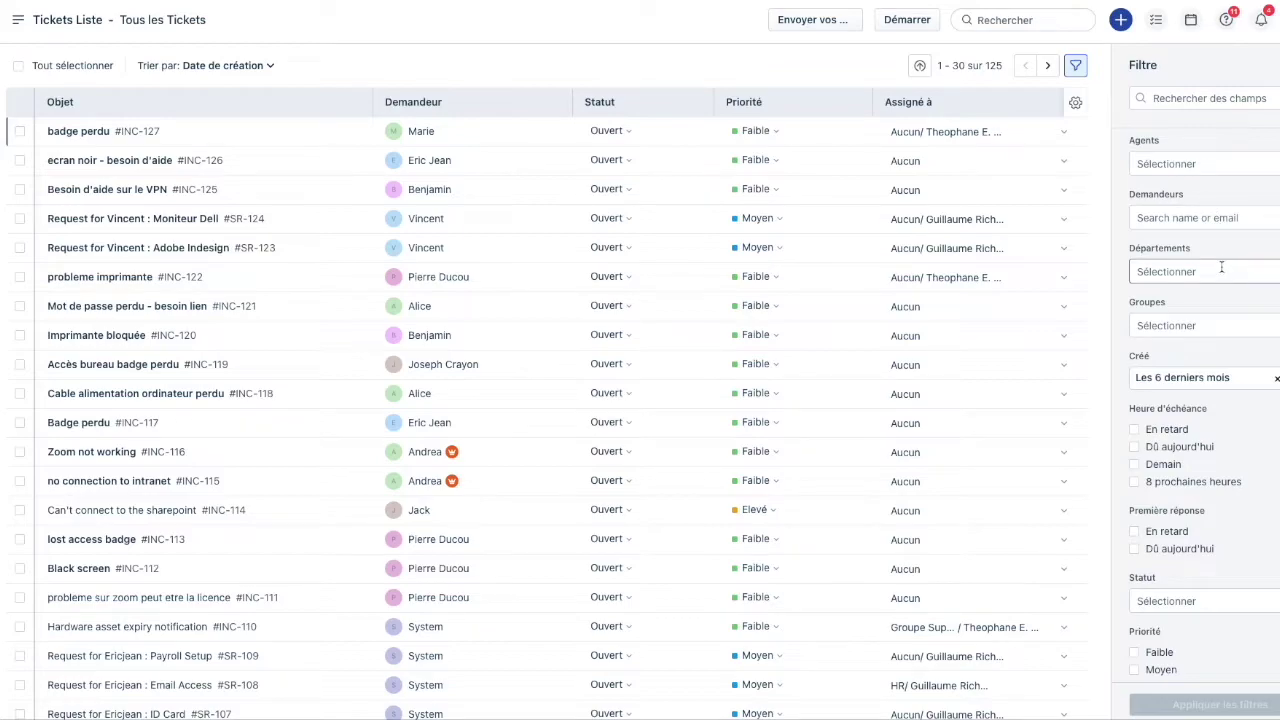
click(18, 20)
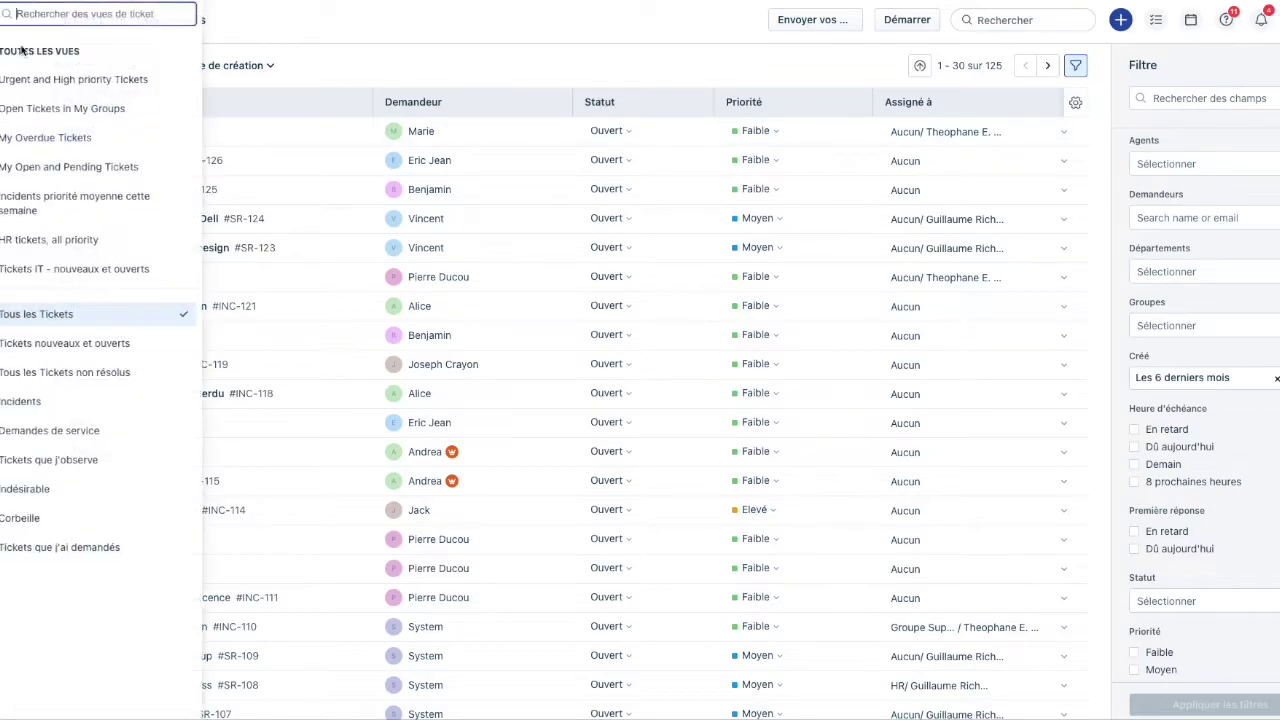
click(94, 269)
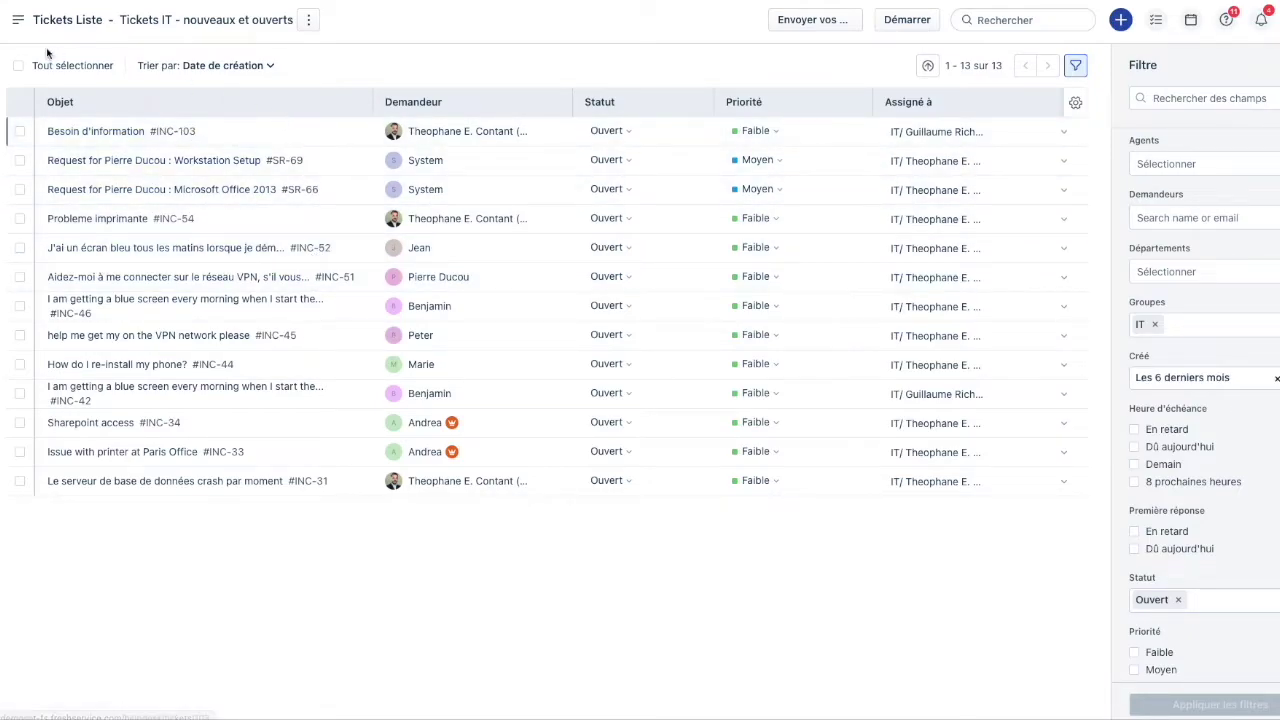
click(17, 20)
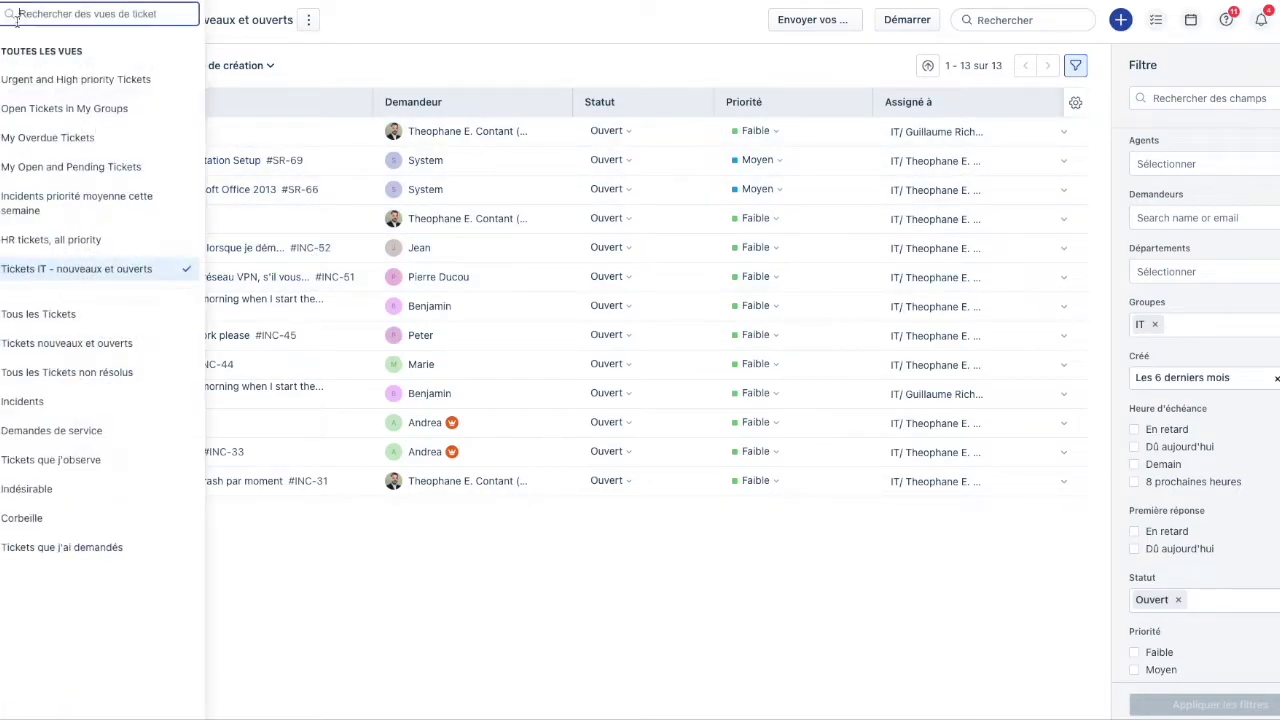
click(120, 322)
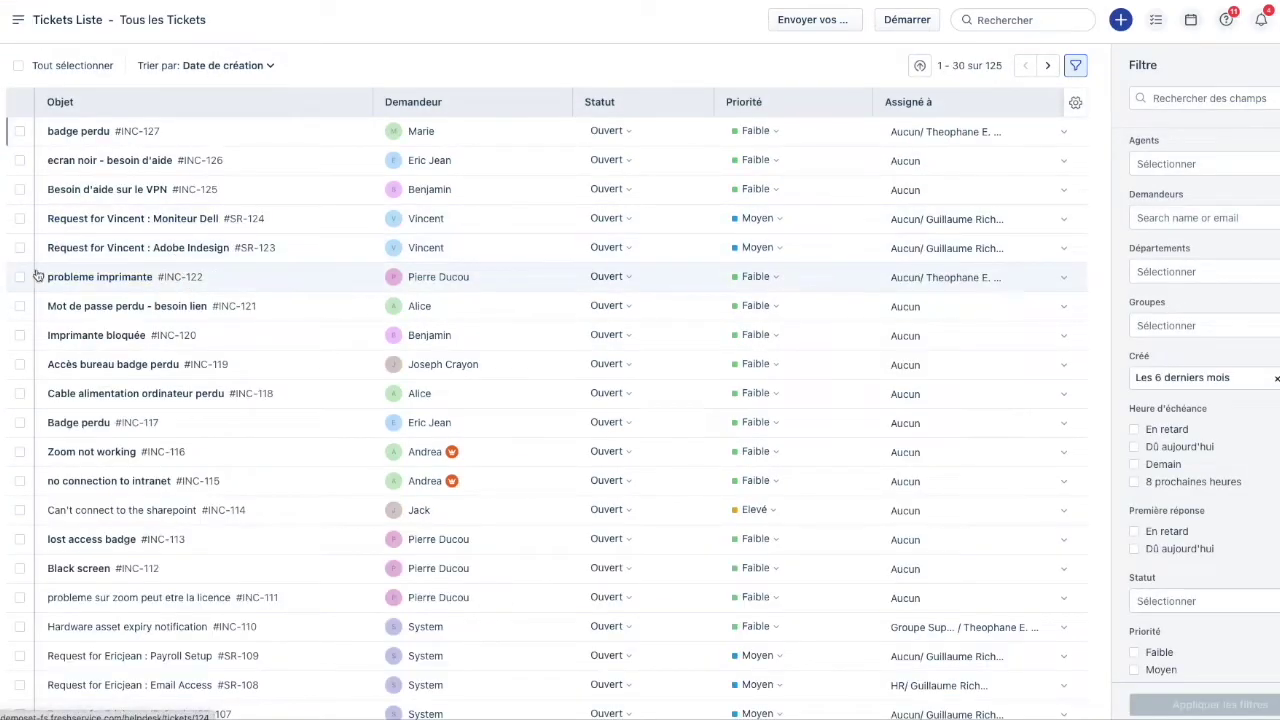
Select the tickets probleme imprimante #INC-122 and Imprimante bloquée #INC-120 and show the agents available for assignment.
click(20, 276)
click(20, 335)
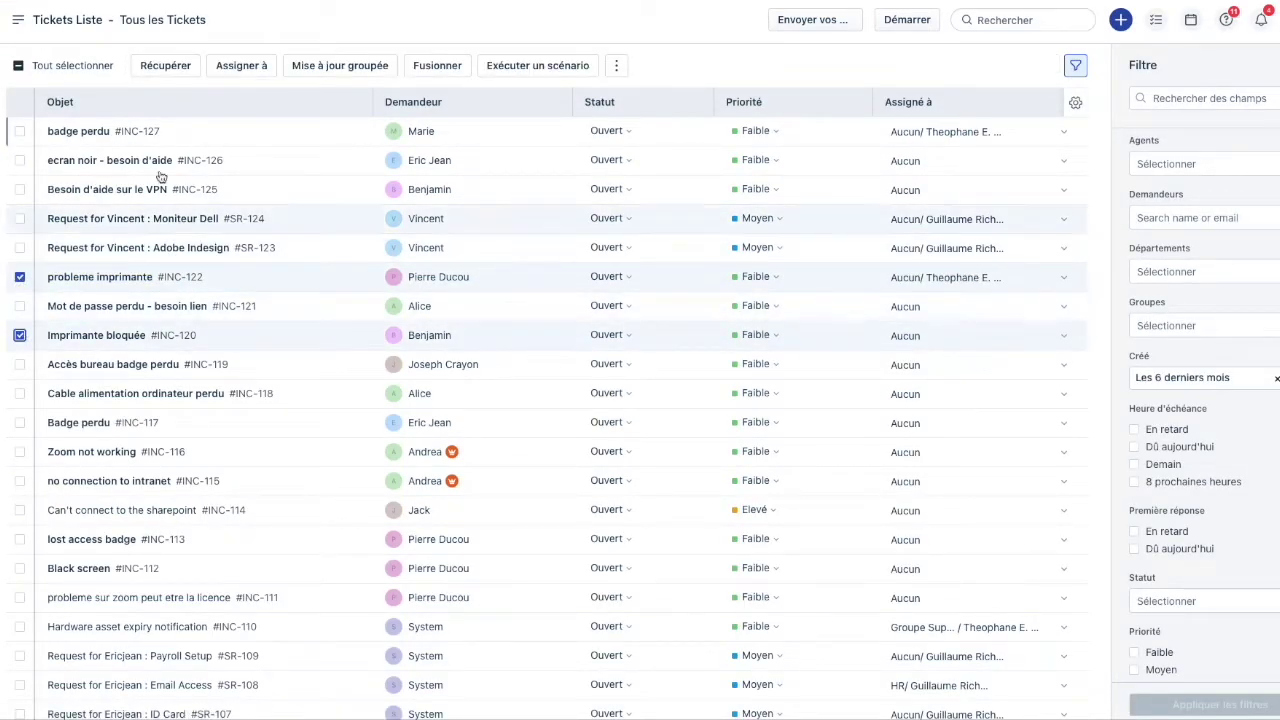
click(238, 66)
click(306, 153)
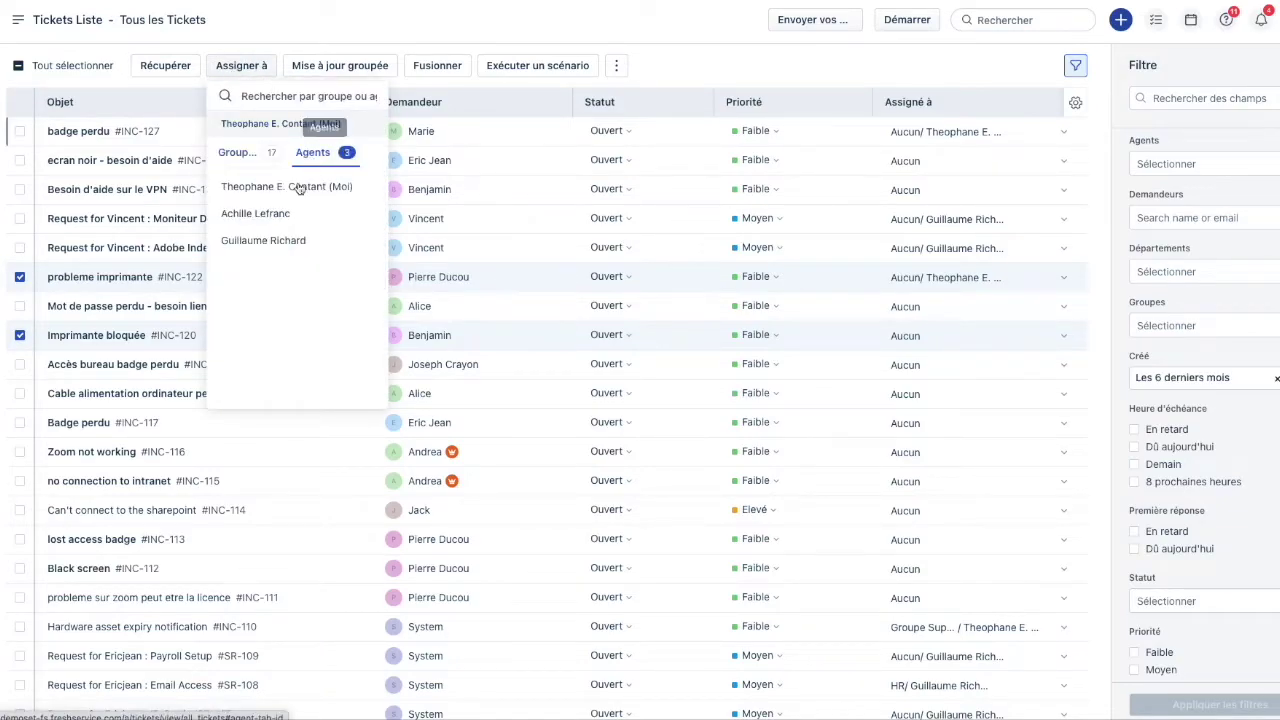
Inspect the bulk update form with a reply enabled and the merge form for both selected tickets, closing each without applying it.
click(381, 67)
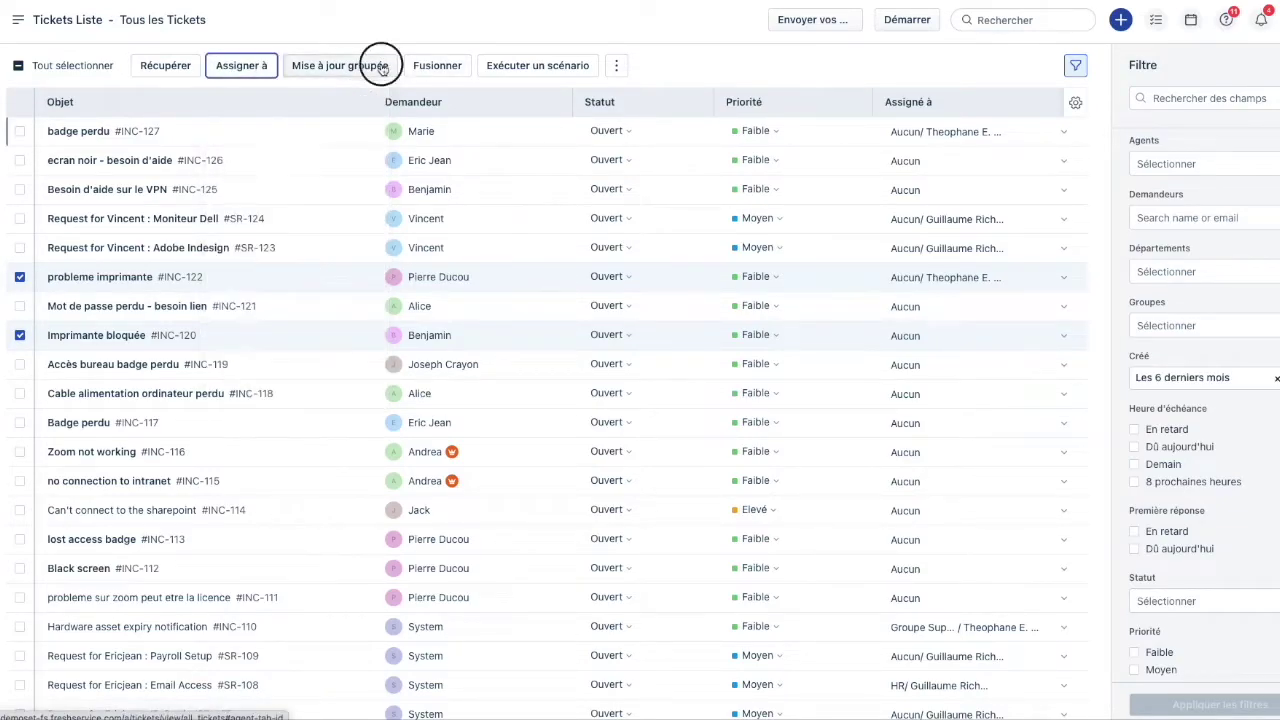
click(932, 84)
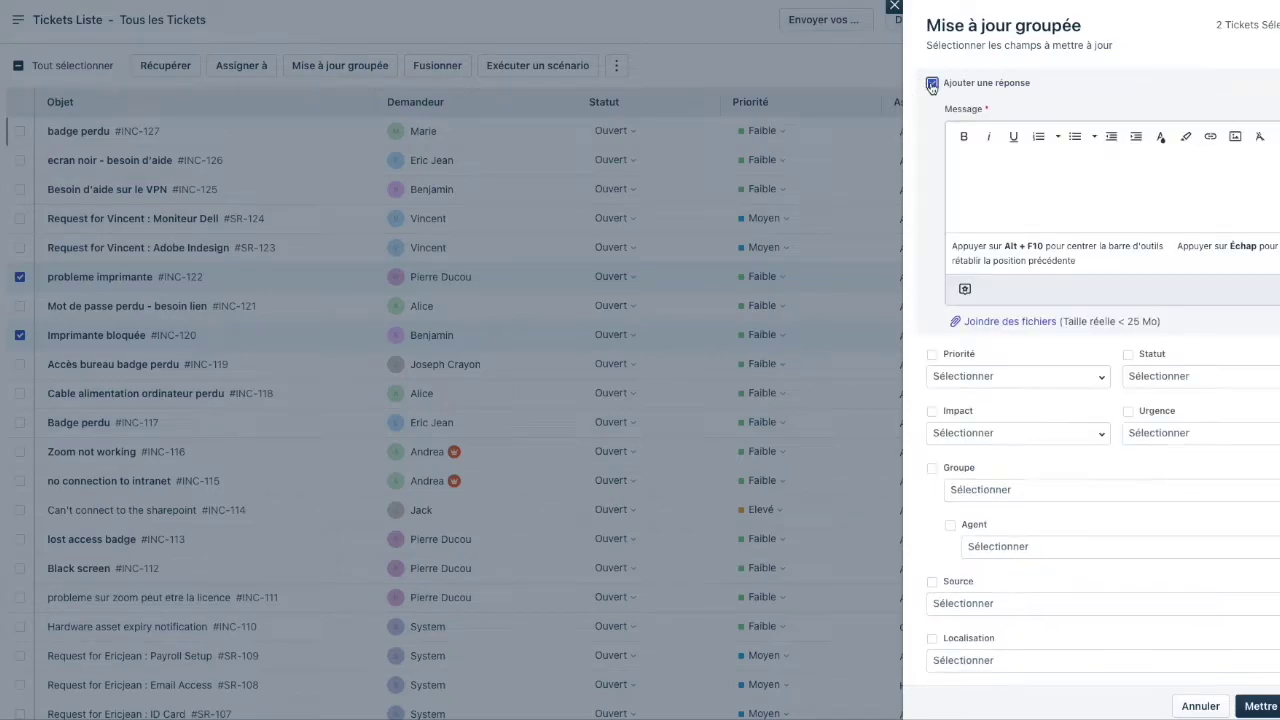
click(894, 7)
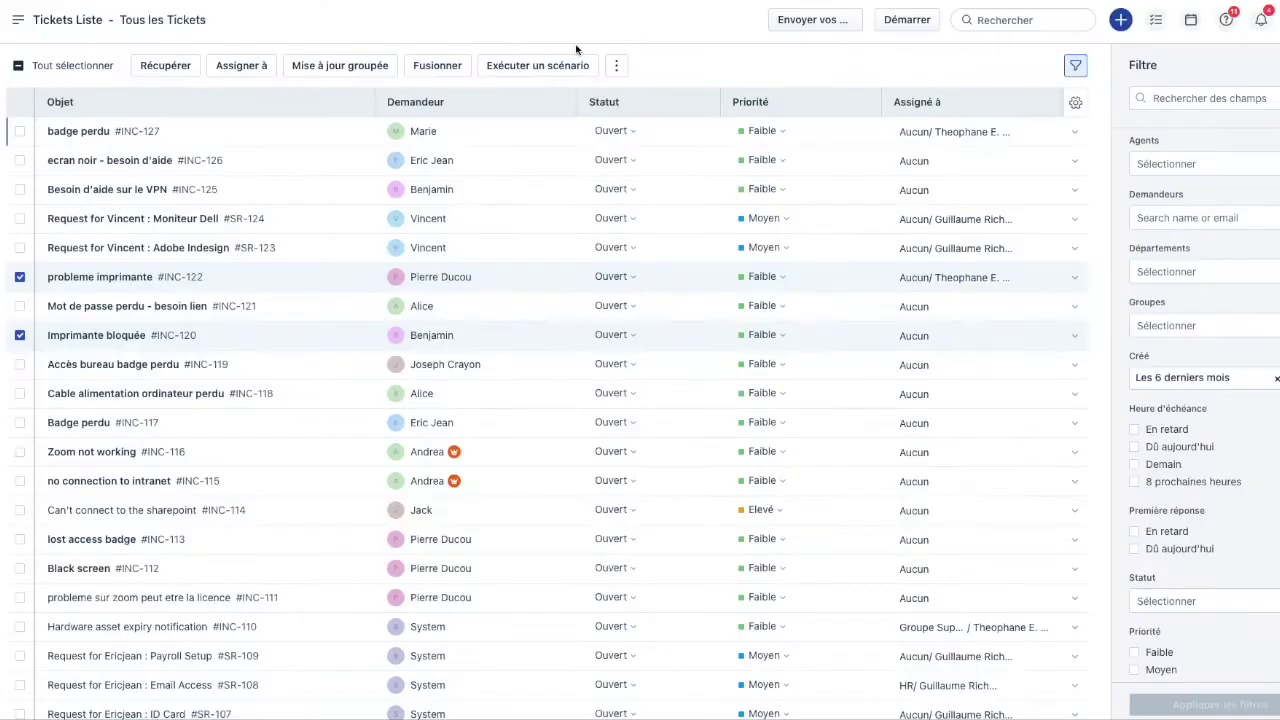
click(460, 67)
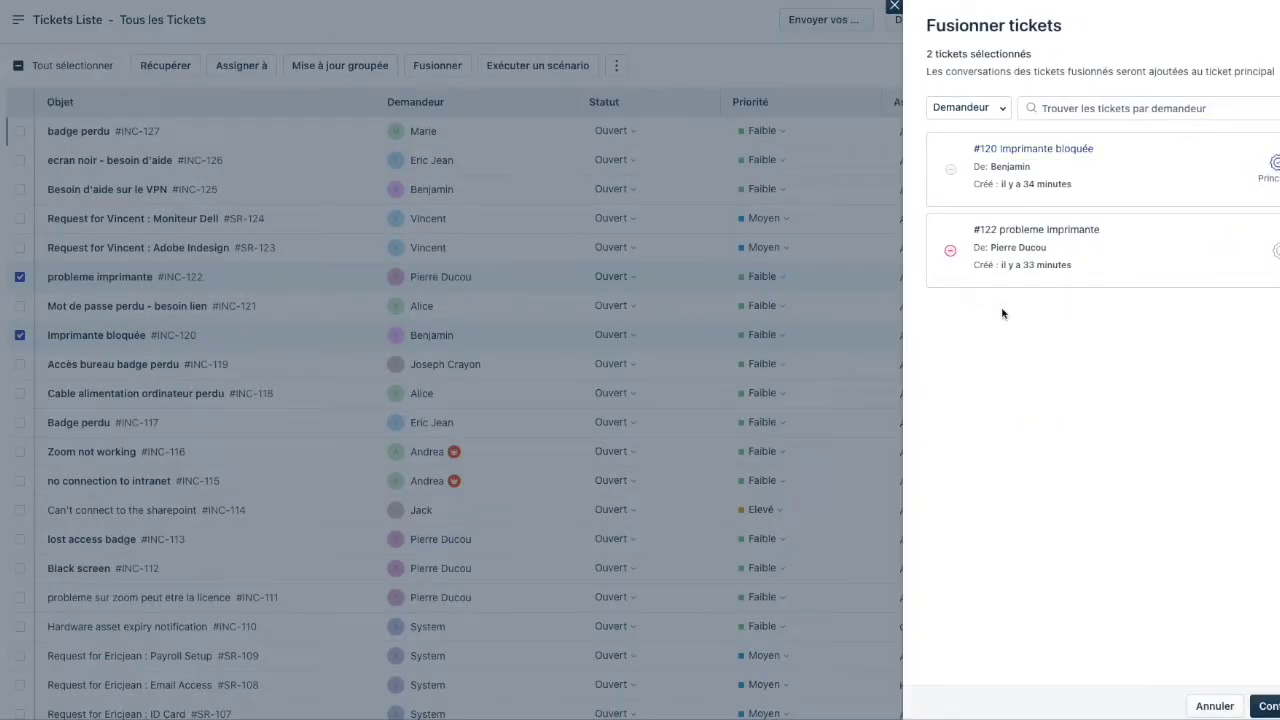
click(895, 9)
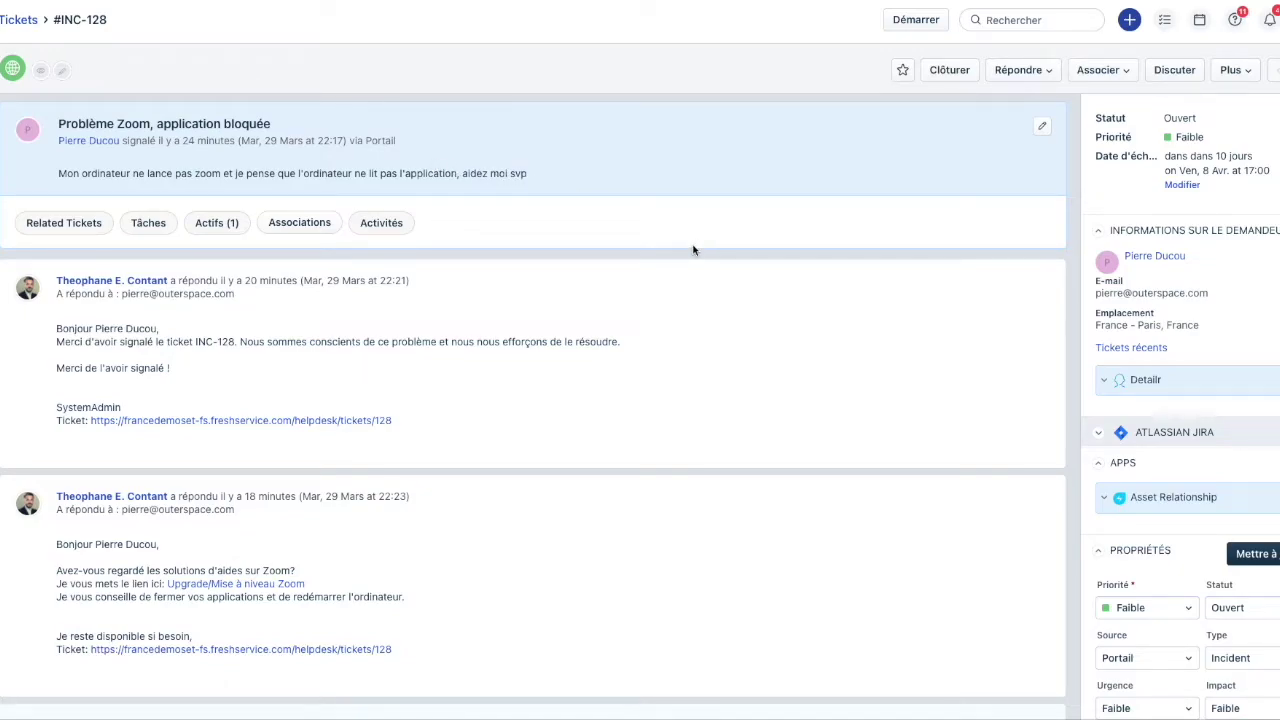
Read through the conversation of the ticket Problème Zoom, application bloquée down to the drafted reply.
scroll(693, 250, down, 1)
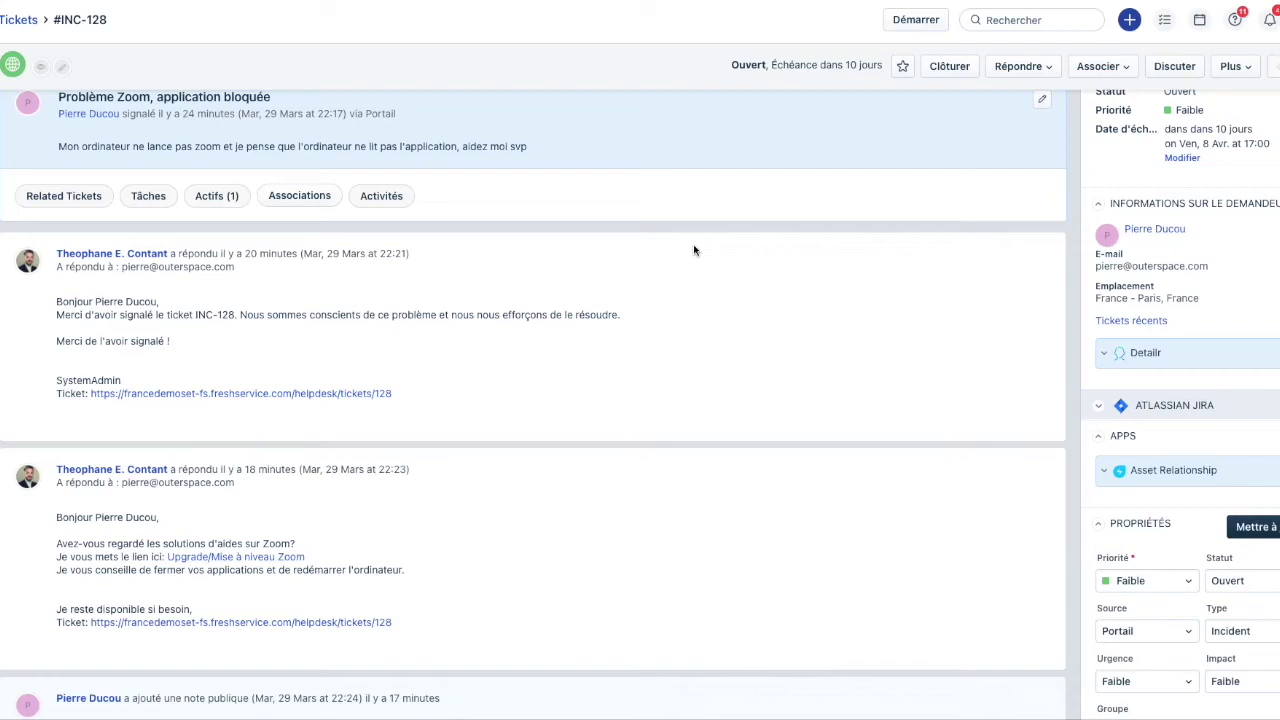
scroll(693, 250, down, 2)
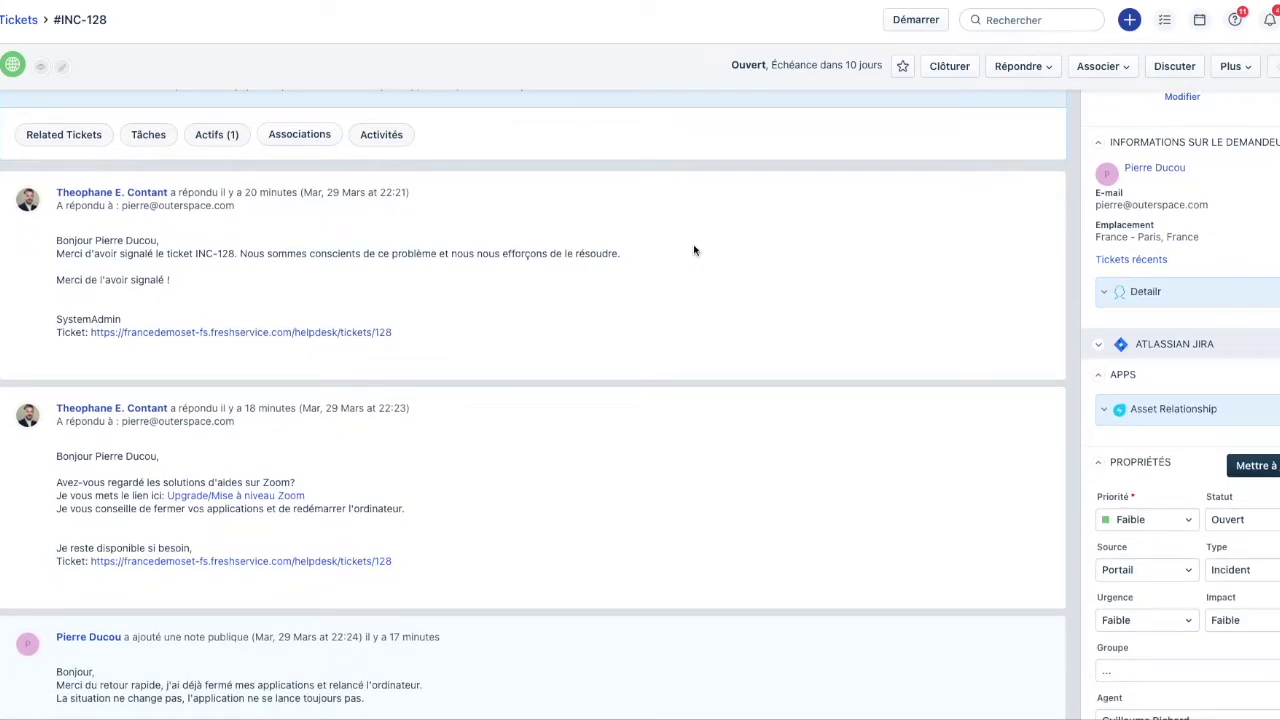
scroll(693, 250, down, 4)
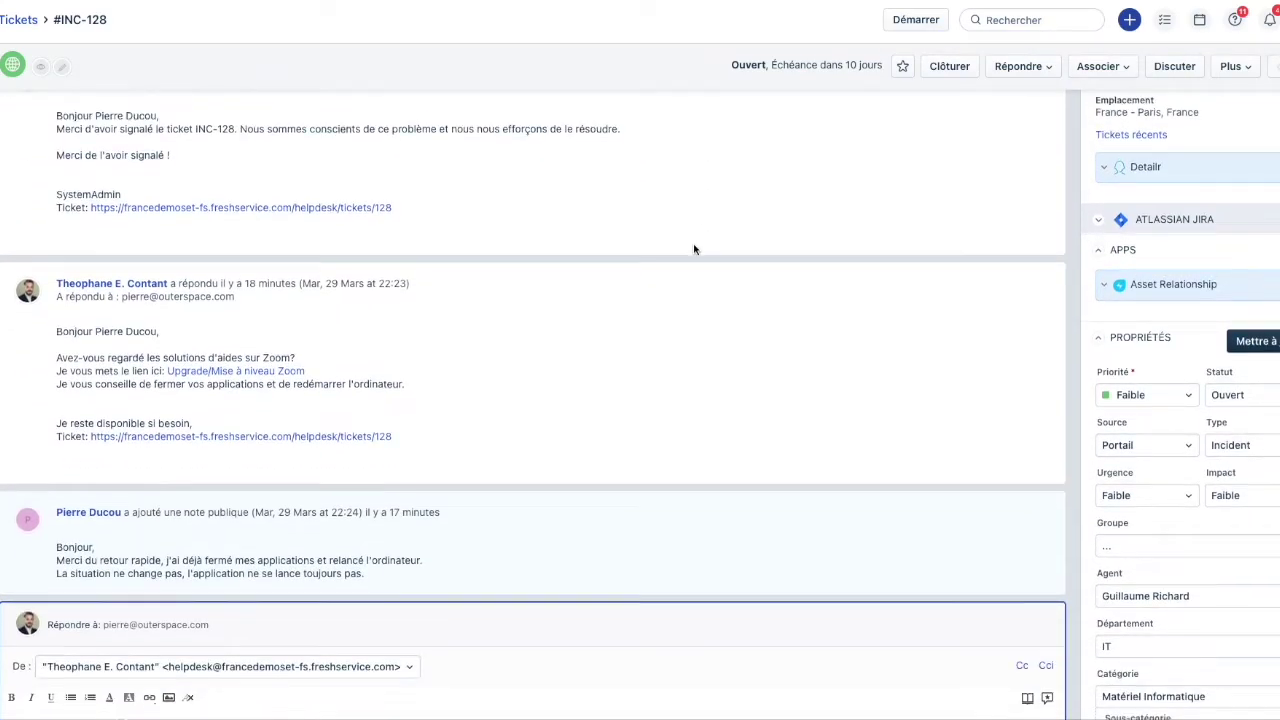
scroll(693, 247, down, 5)
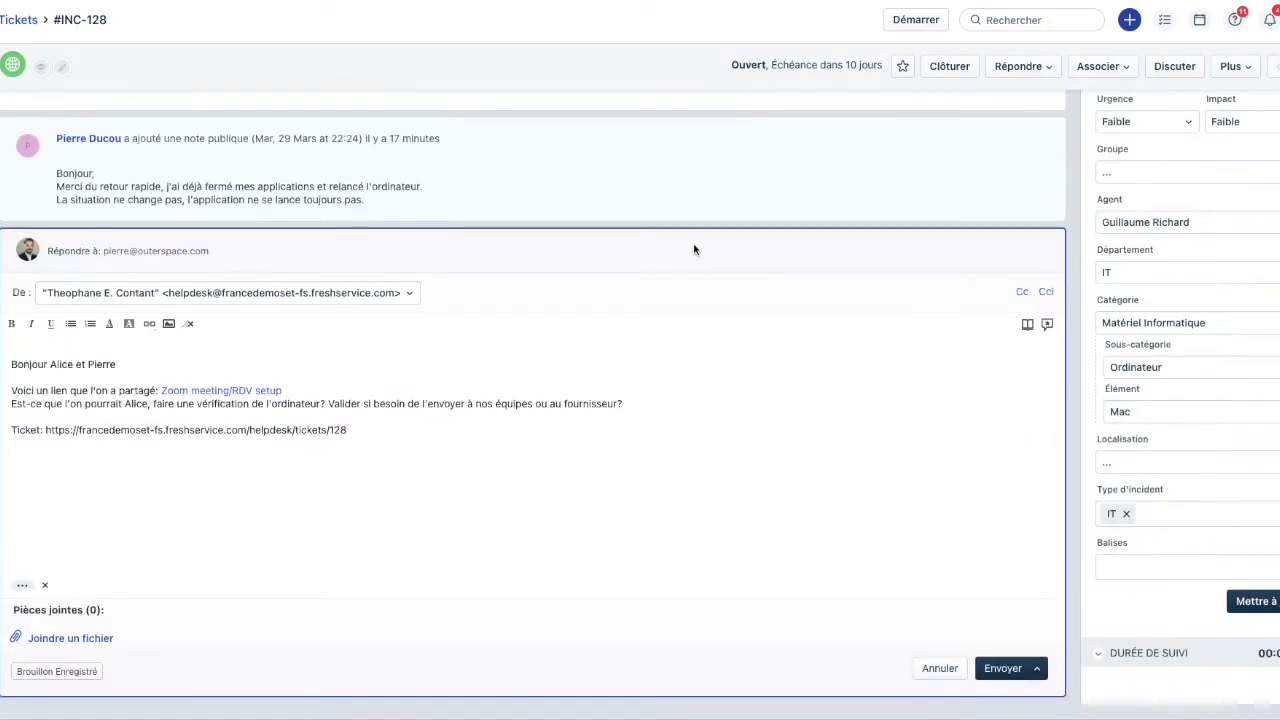
Add a Cc recipient to the reply by choosing the colleague's suggested contact.
click(1022, 295)
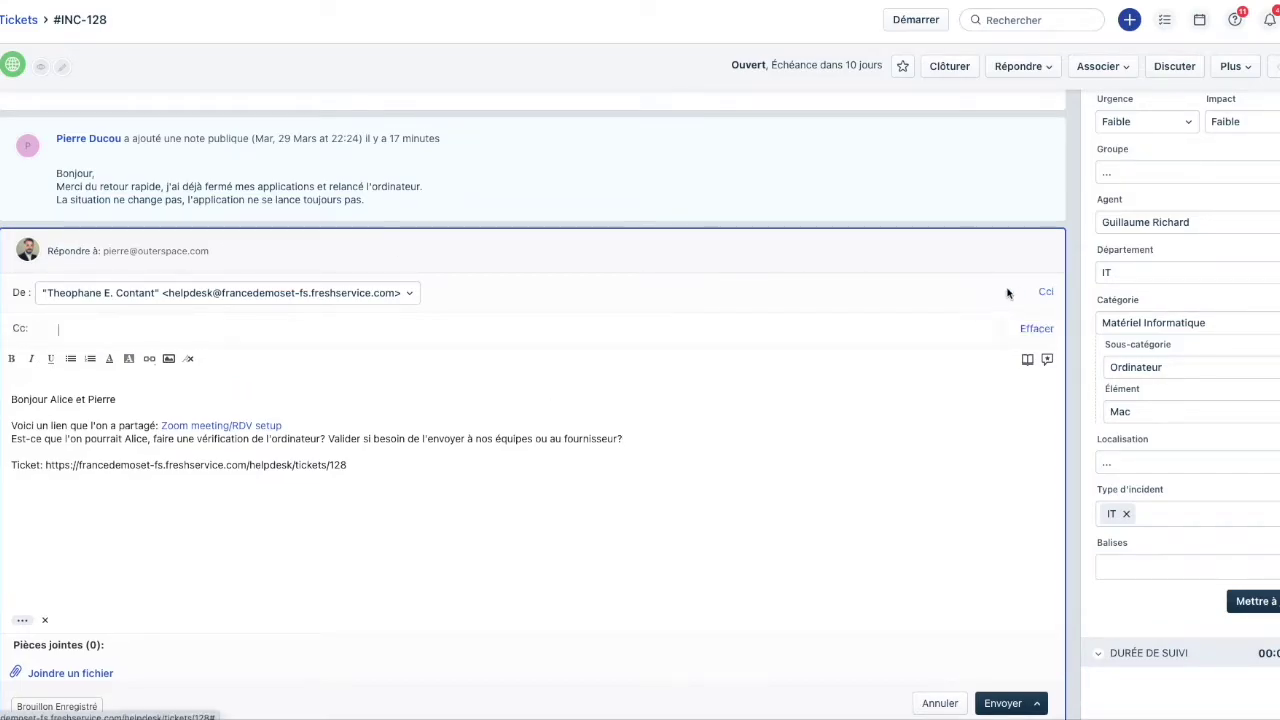
text(alice)
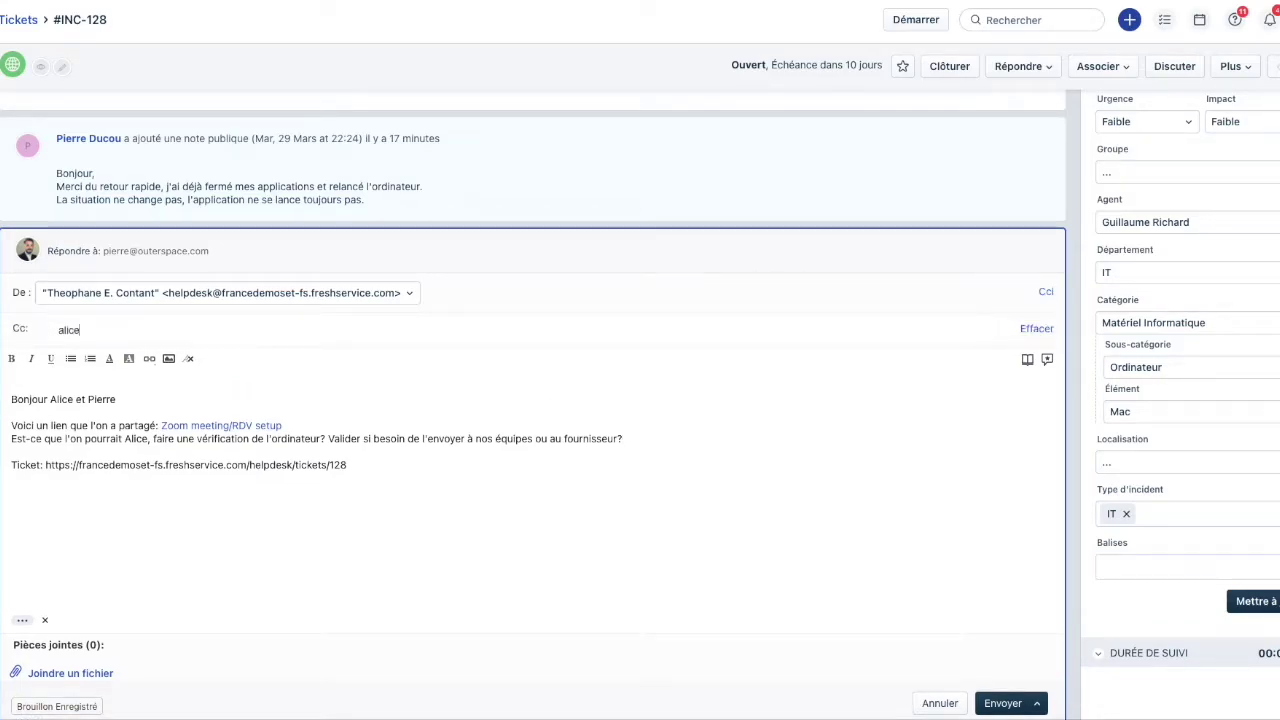
click(106, 358)
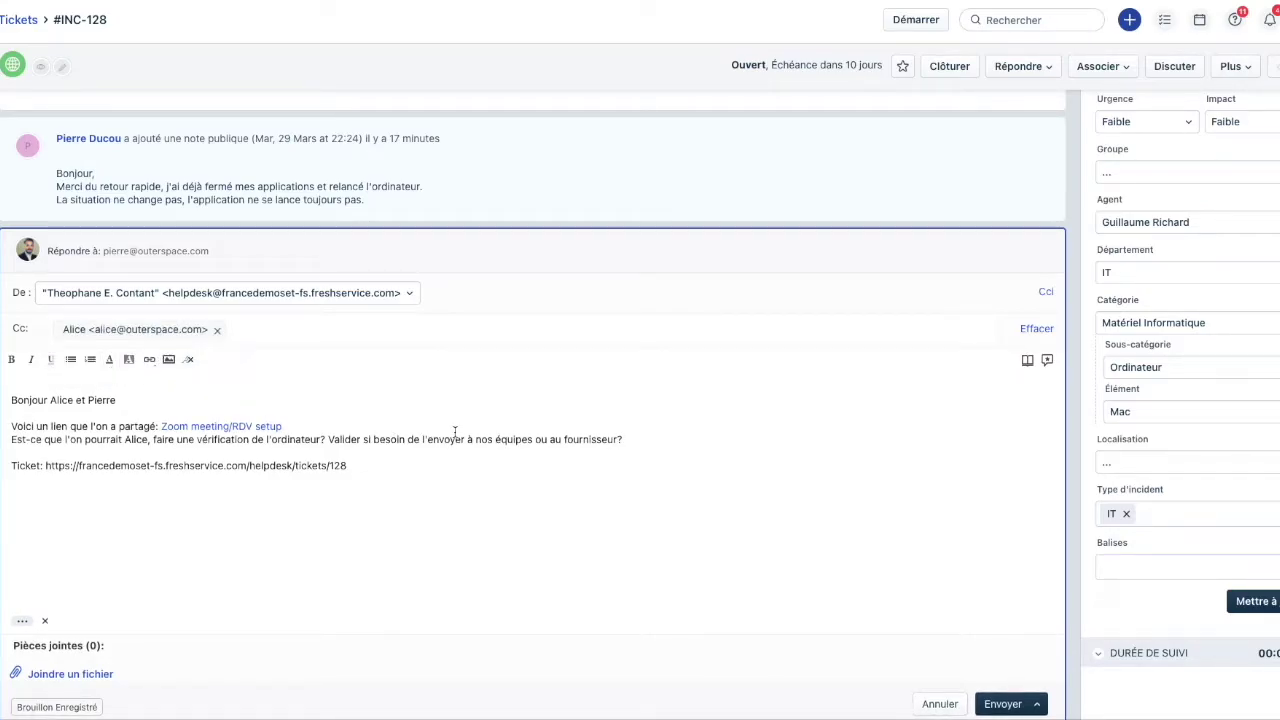
Show the suggested solutions in French for the reply and close the list without inserting an article.
click(1027, 360)
click(1060, 72)
click(1046, 130)
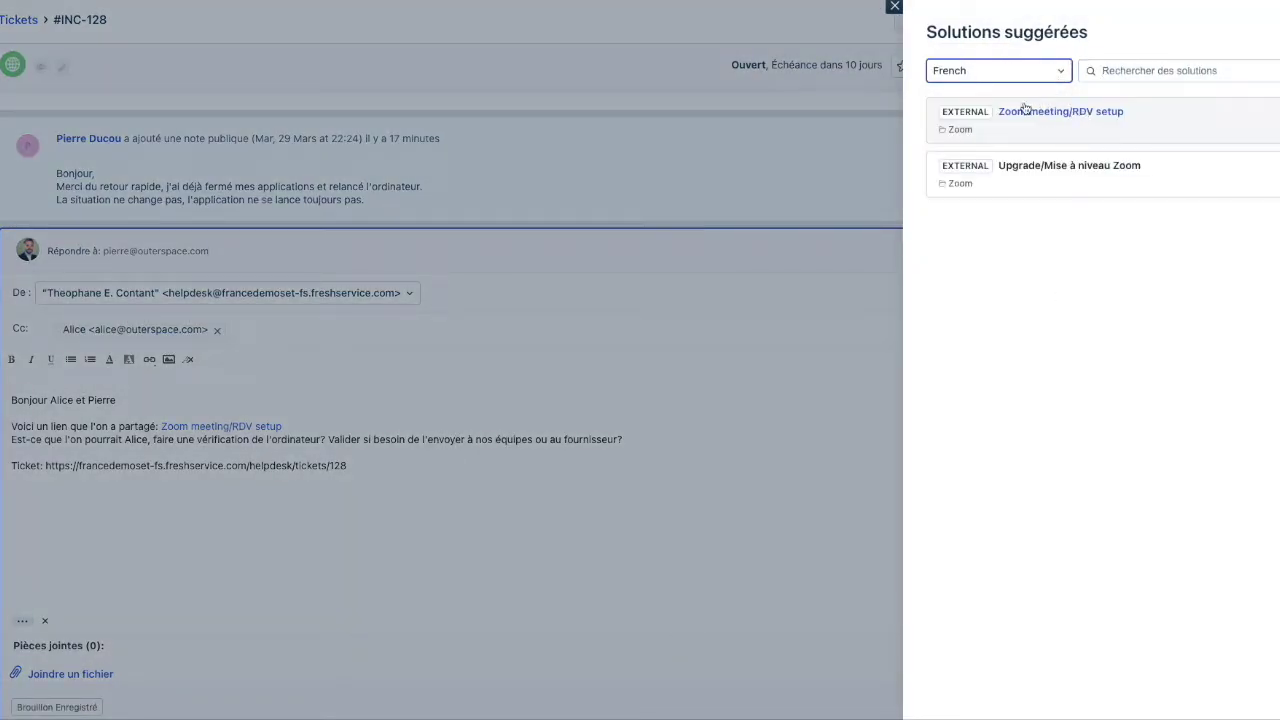
click(893, 10)
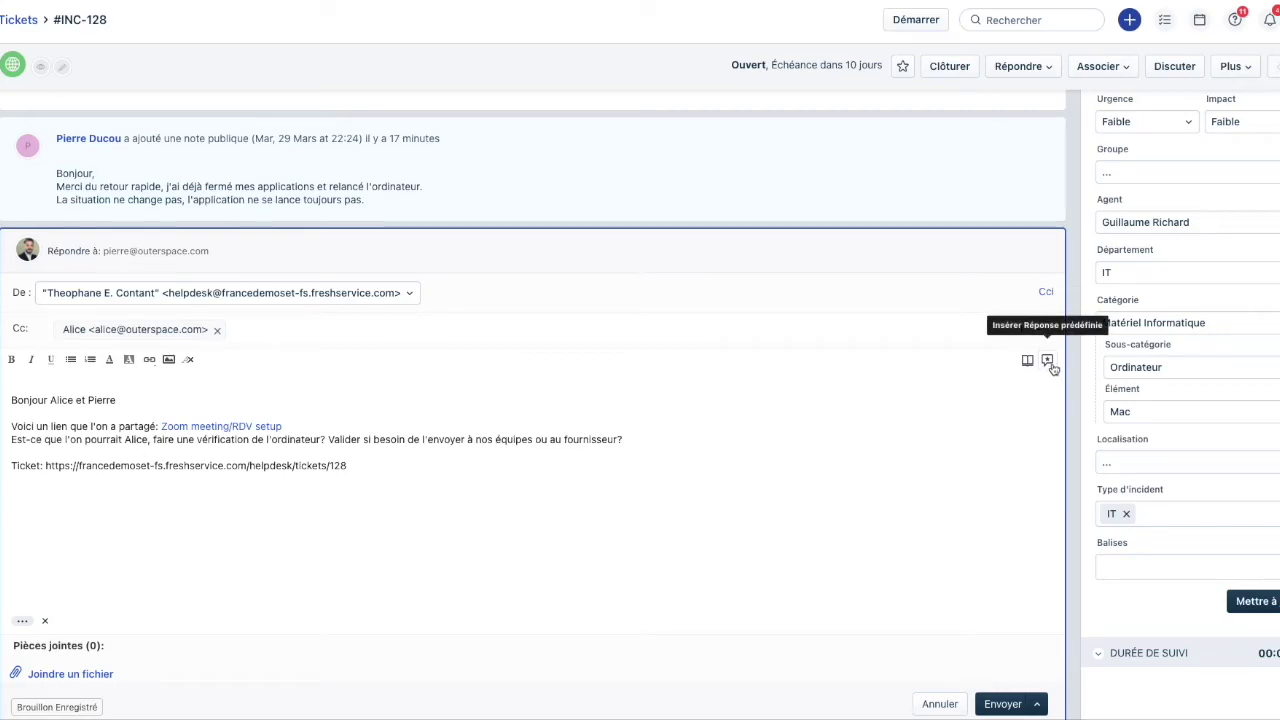
Inspect the recently used predefined replies and their folder choices, closing them without inserting one.
click(1056, 361)
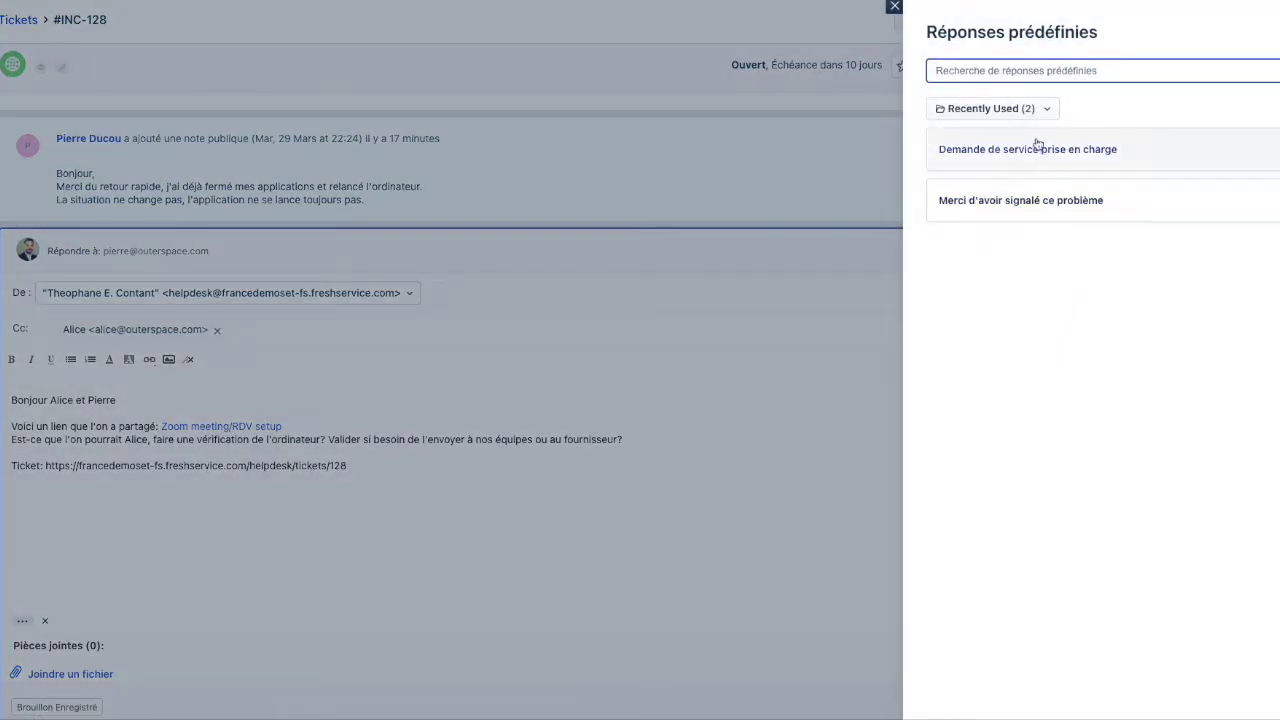
click(1012, 109)
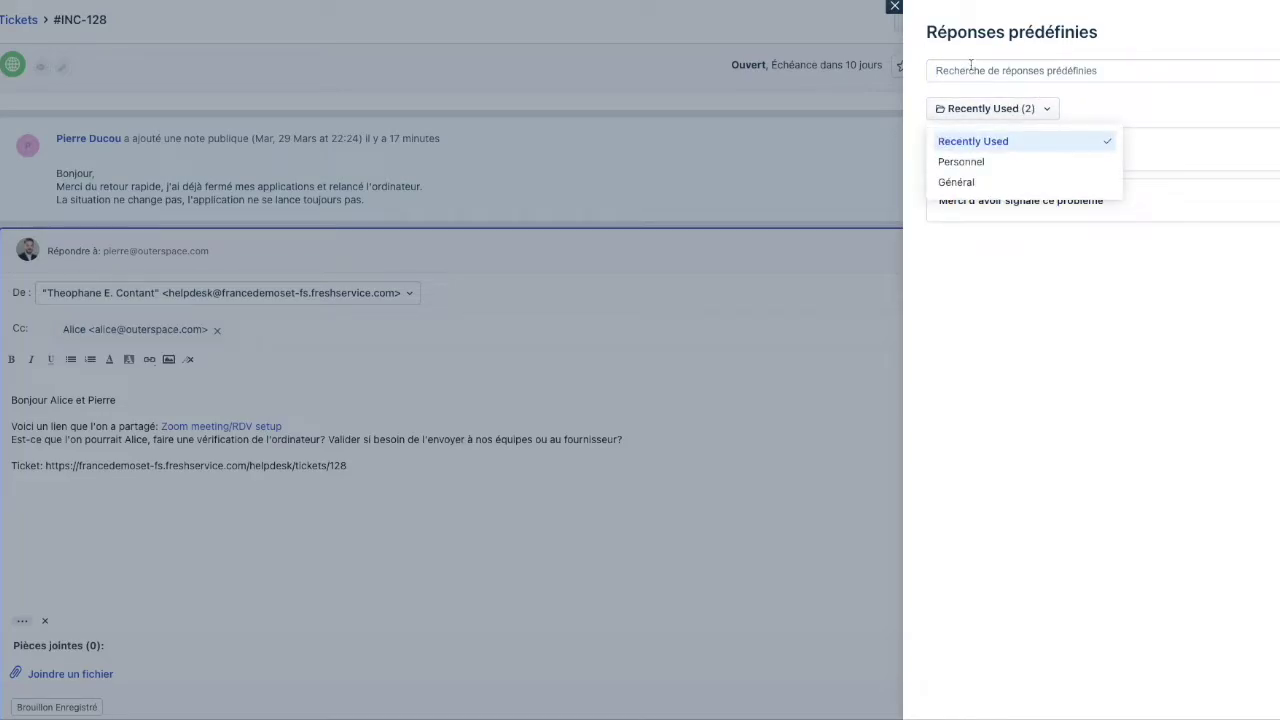
click(894, 7)
Open the asset MAC_2 associated with the ticket and read its general, hardware and computer details.
scroll(645, 307, up, 10)
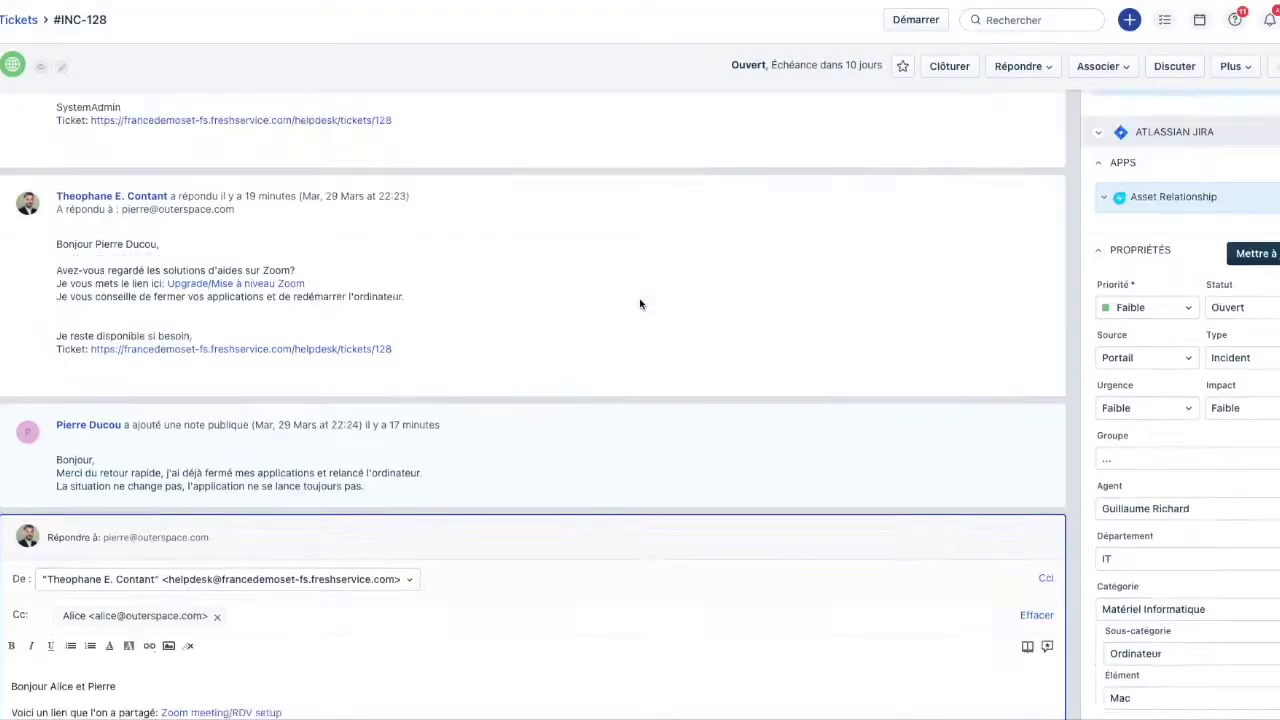
click(216, 222)
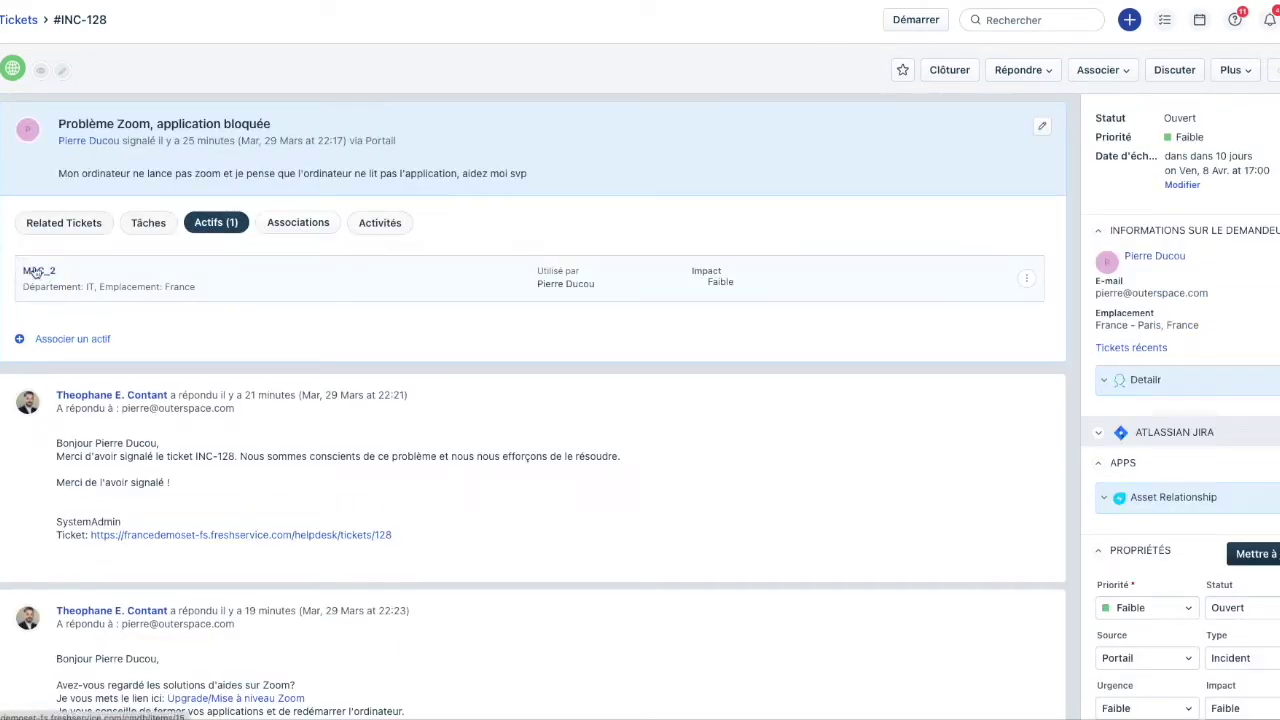
click(34, 270)
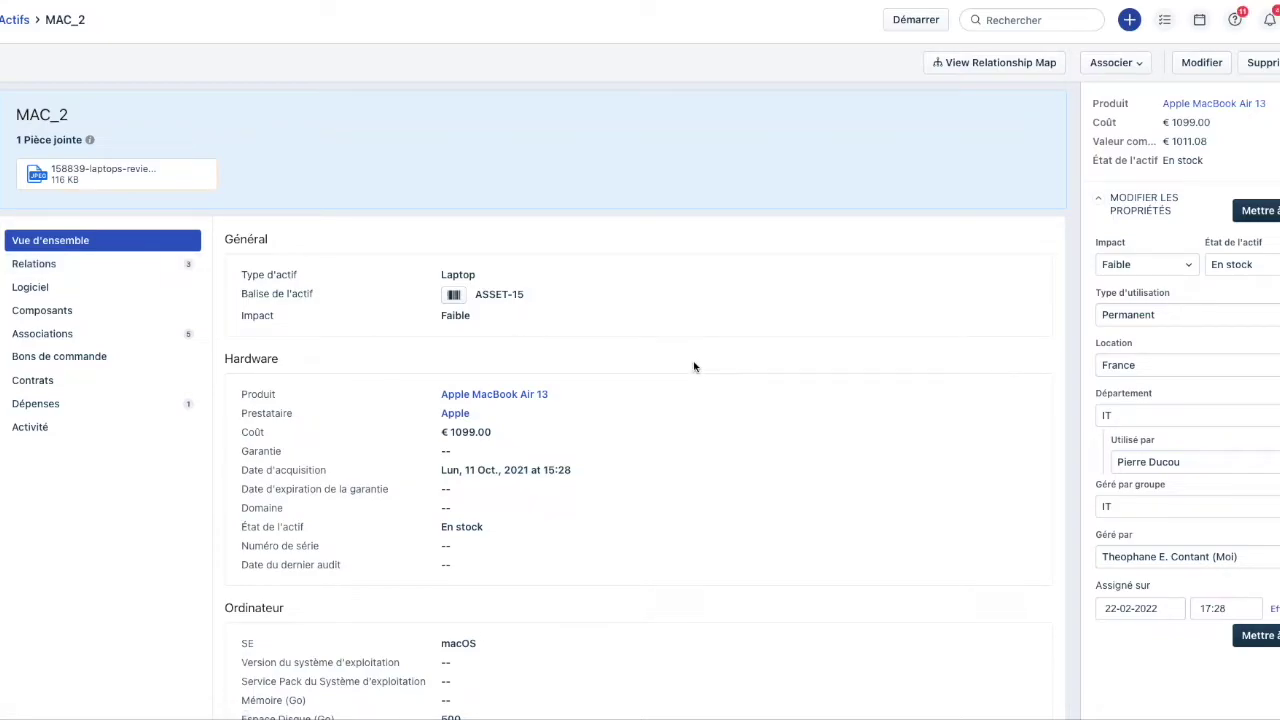
scroll(694, 367, down, 3)
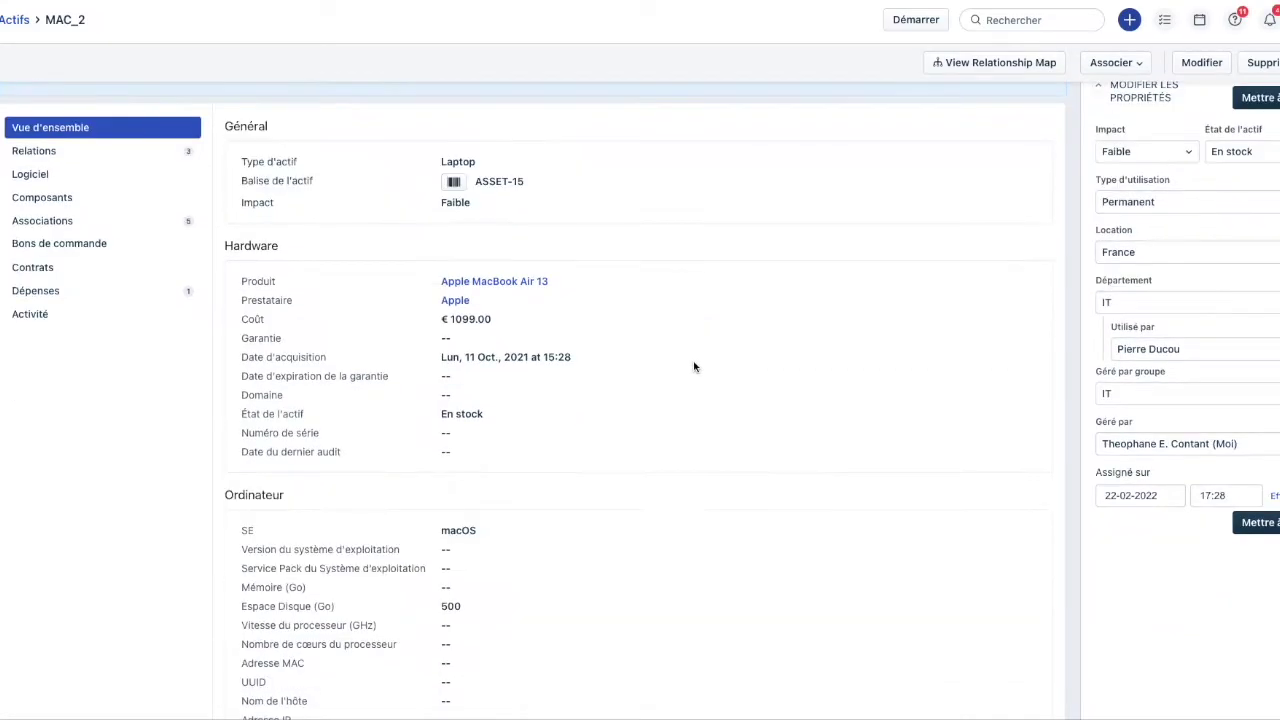
scroll(694, 367, up, 3)
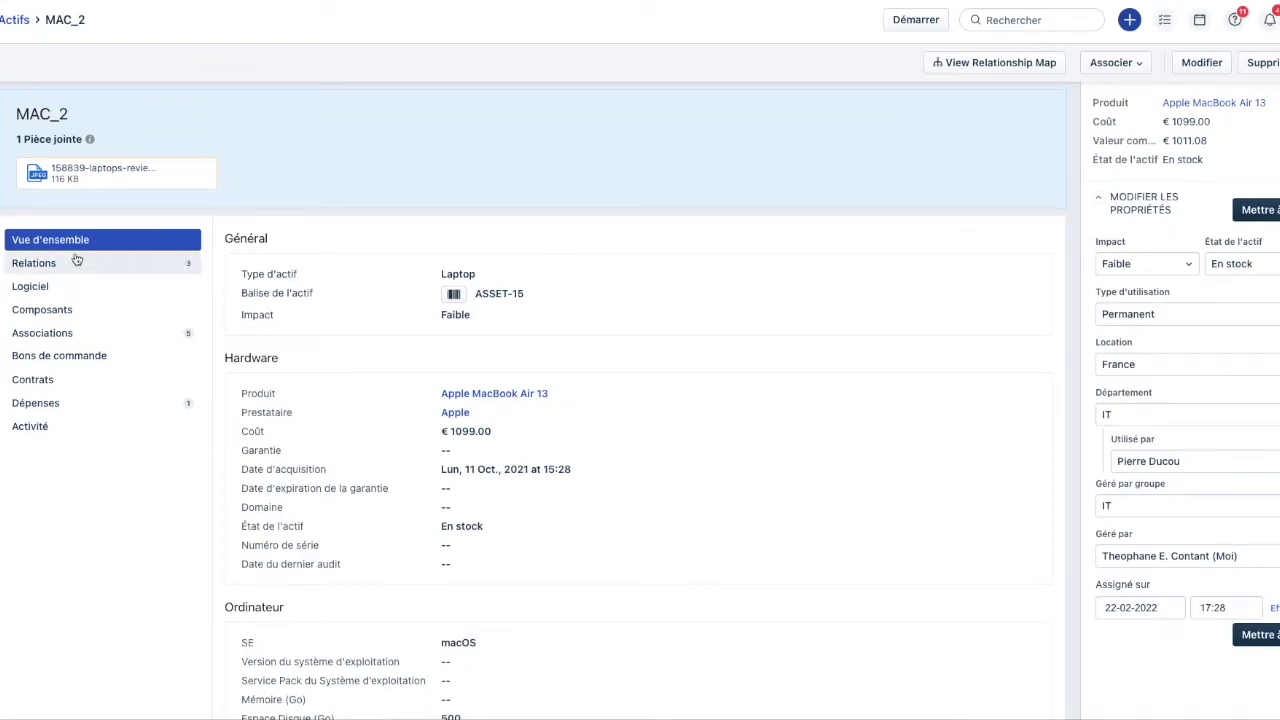
Review the incidents, purchase orders and expenses linked to the asset MAC_2.
click(78, 333)
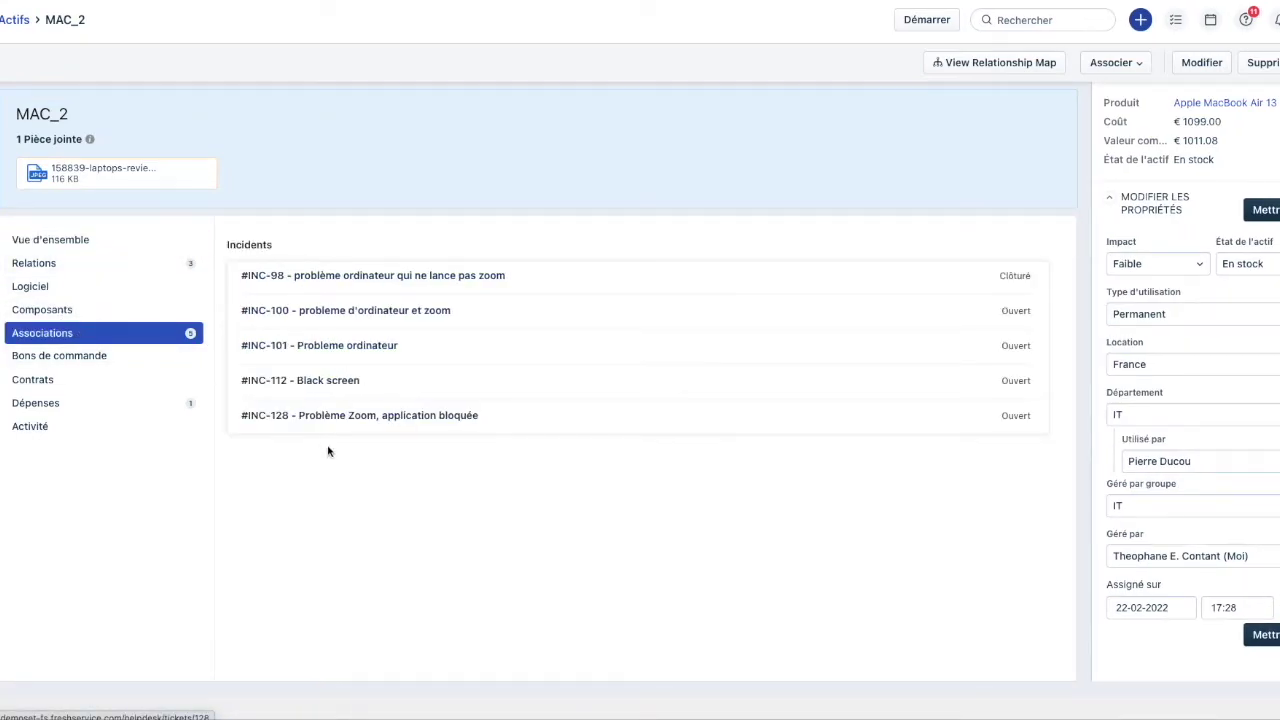
click(101, 355)
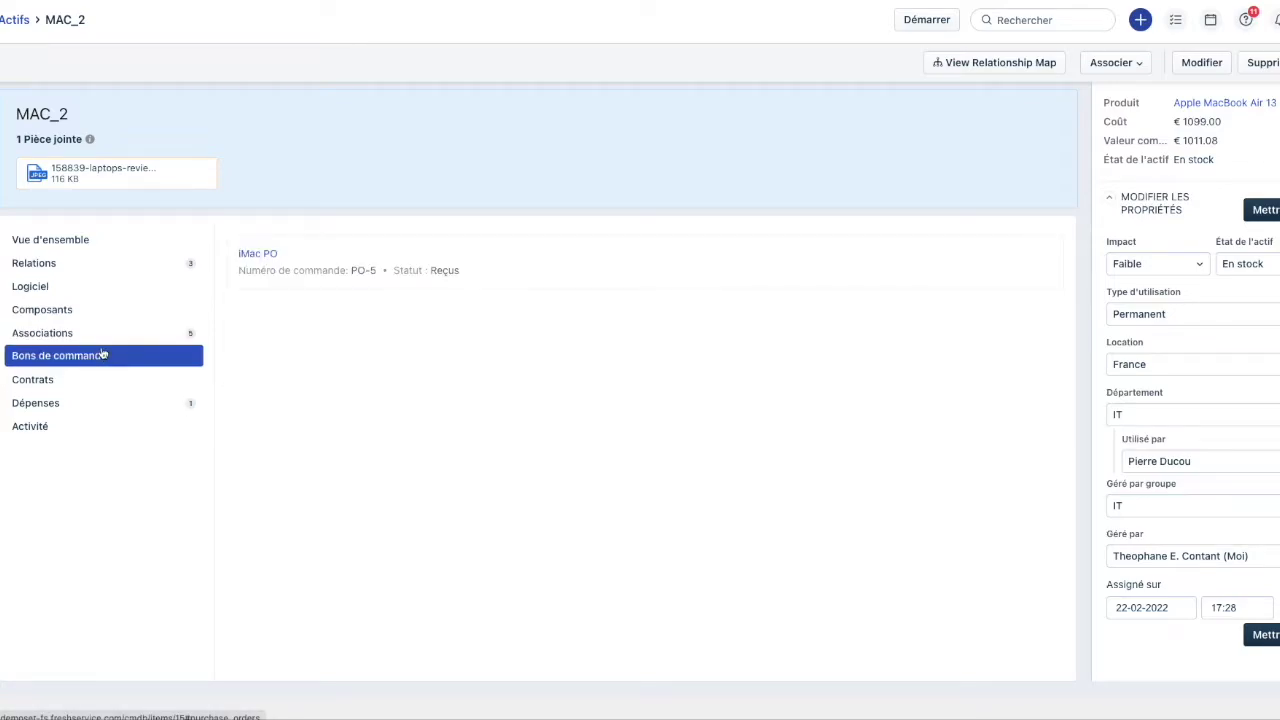
click(139, 402)
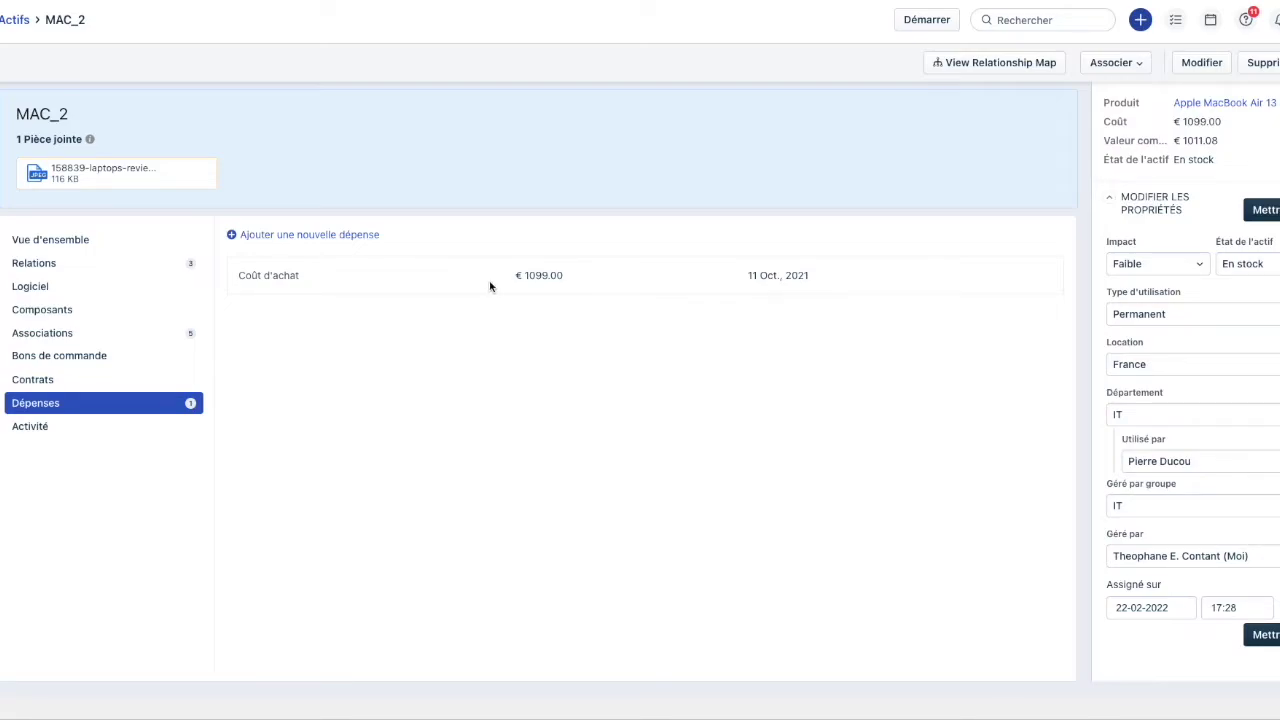
Examine the relationship map of the asset MAC_2 and return to its overview.
click(97, 266)
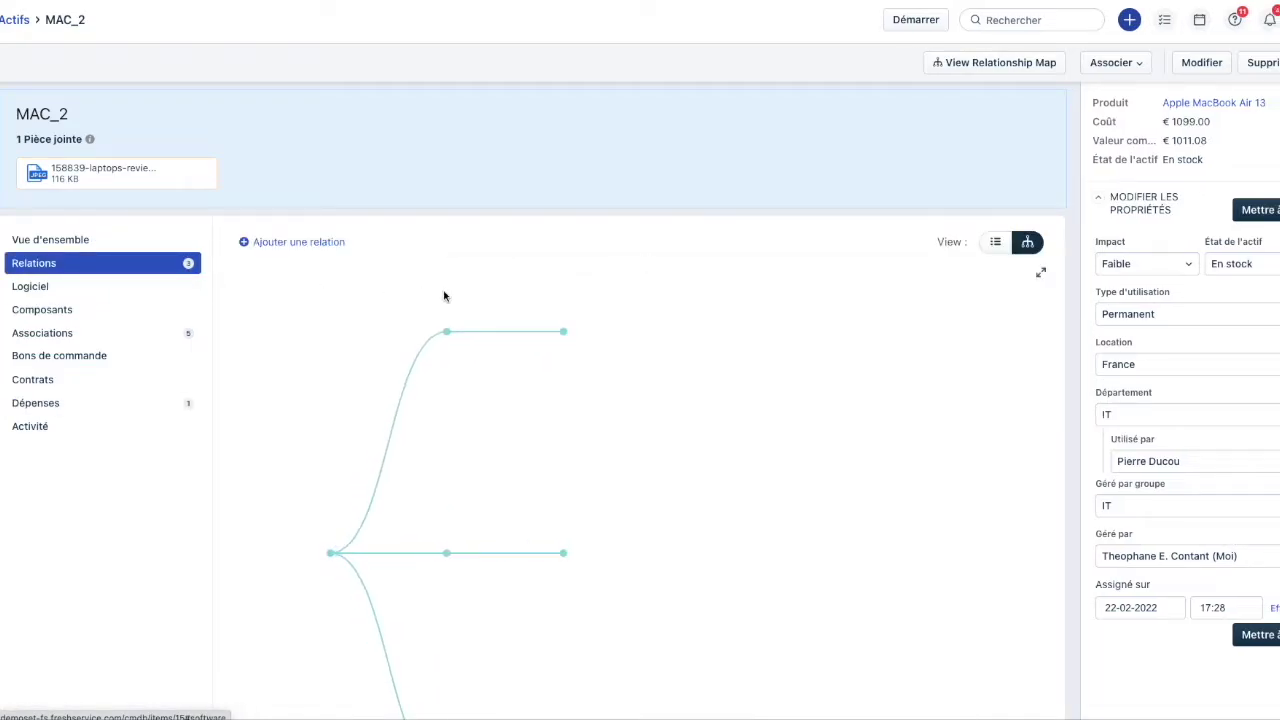
scroll(746, 342, down, 2)
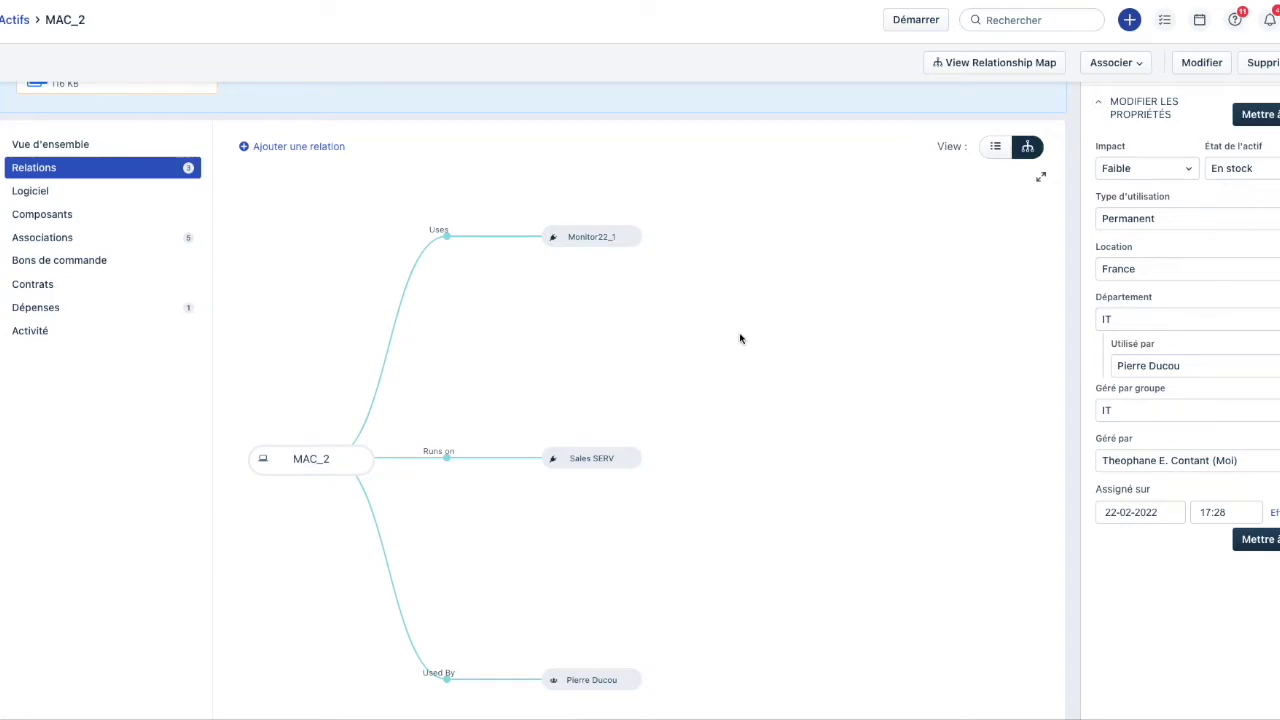
scroll(740, 335, up, 1)
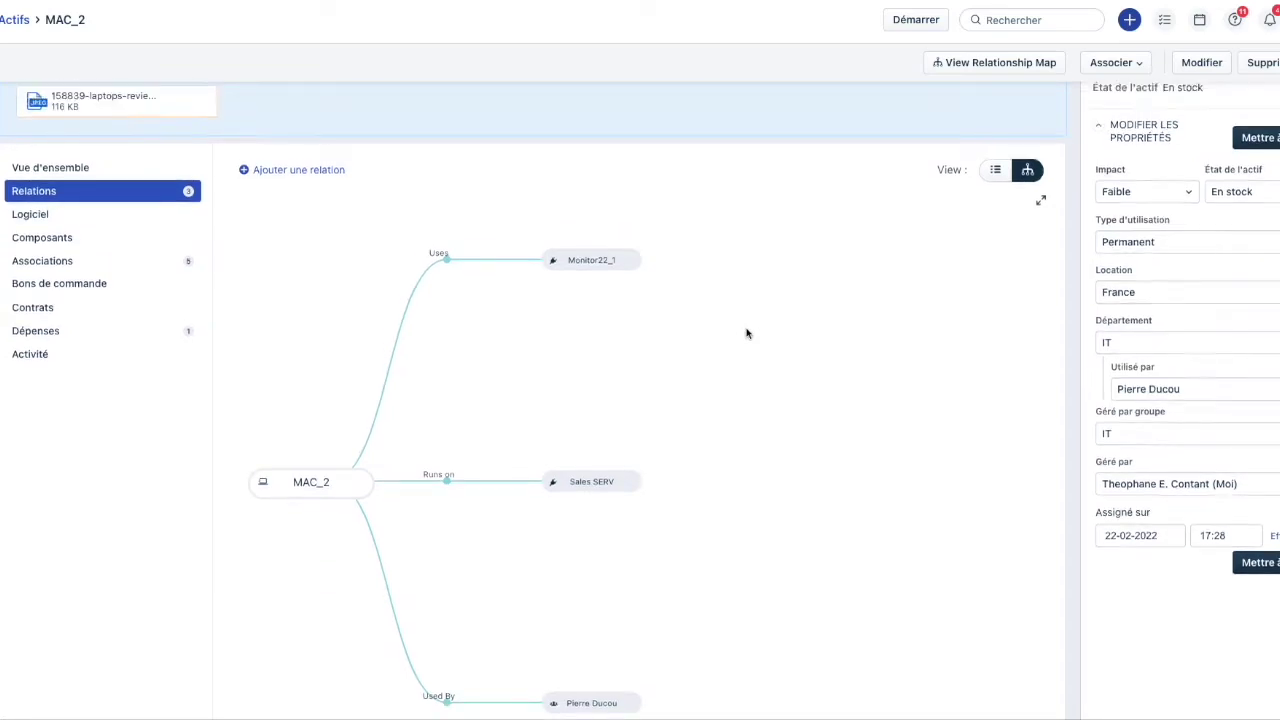
scroll(745, 330, up, 1)
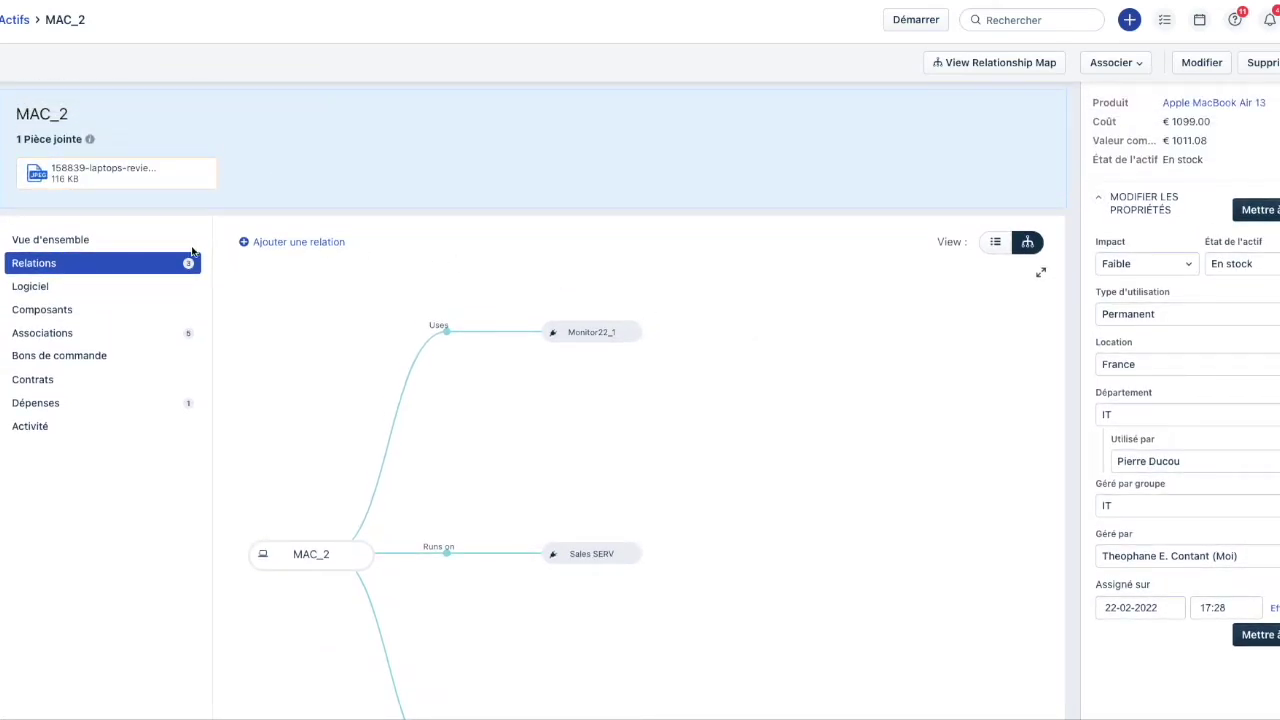
click(70, 241)
scroll(764, 248, up, 3)
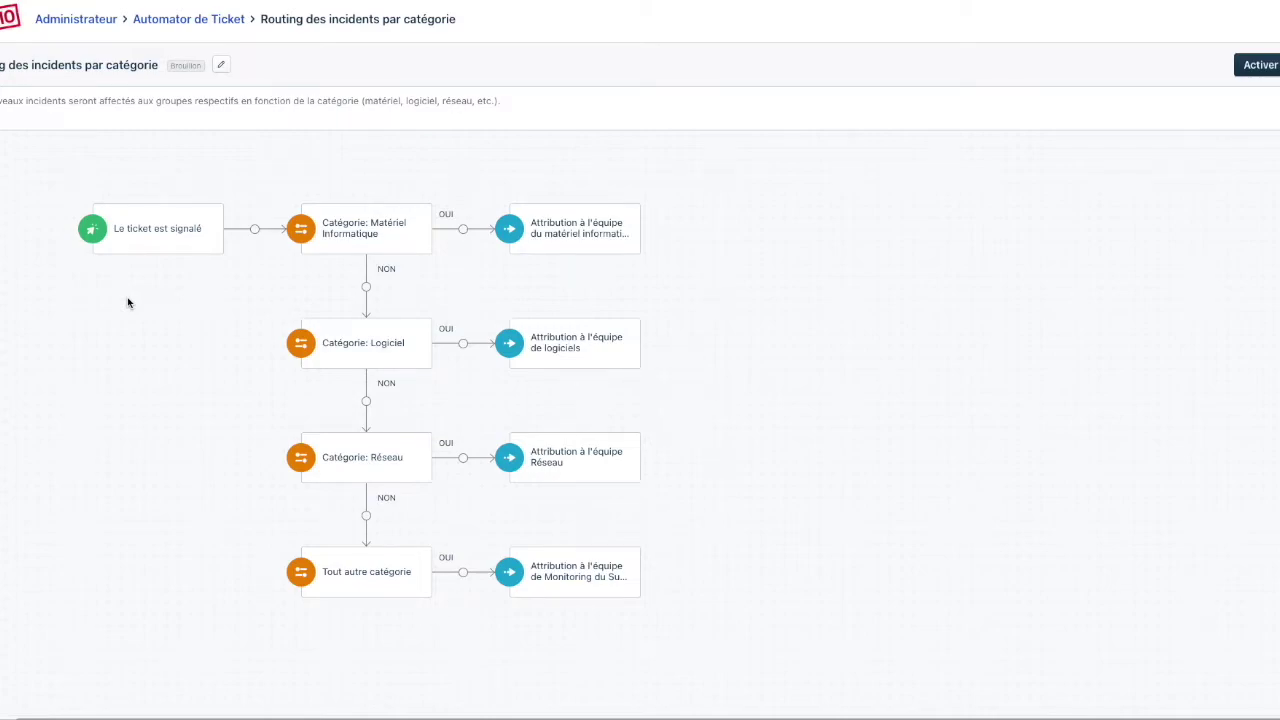
Add an action node after the hardware team assignment in the incident routing workflow and make it Déclencher un Webhook.
click(557, 230)
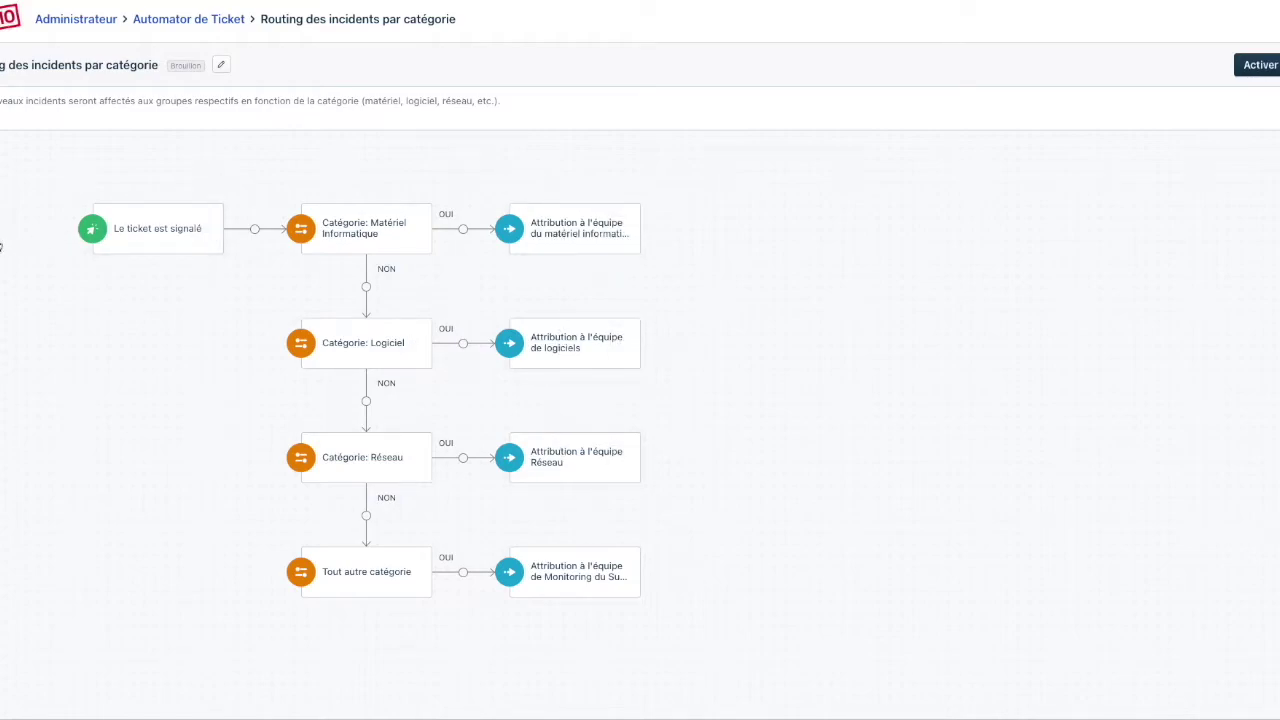
mouse_move(2, 240)
drag(15, 235, 690, 216)
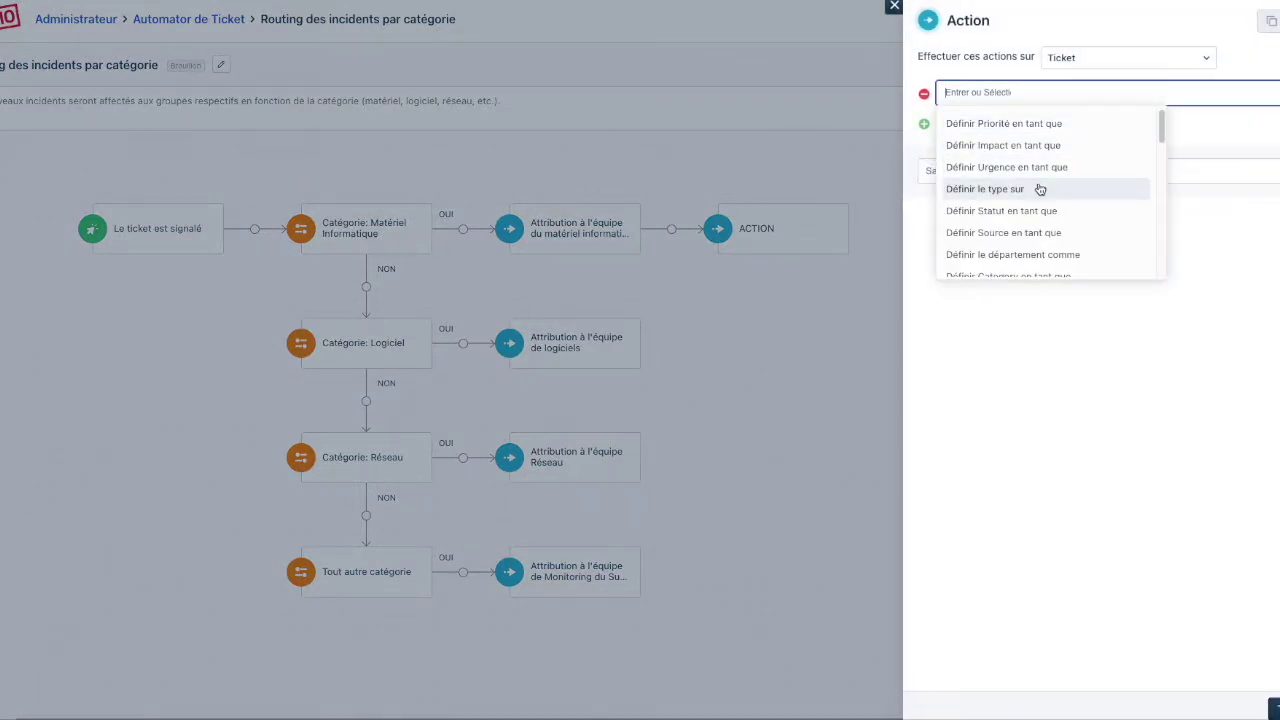
text(we)
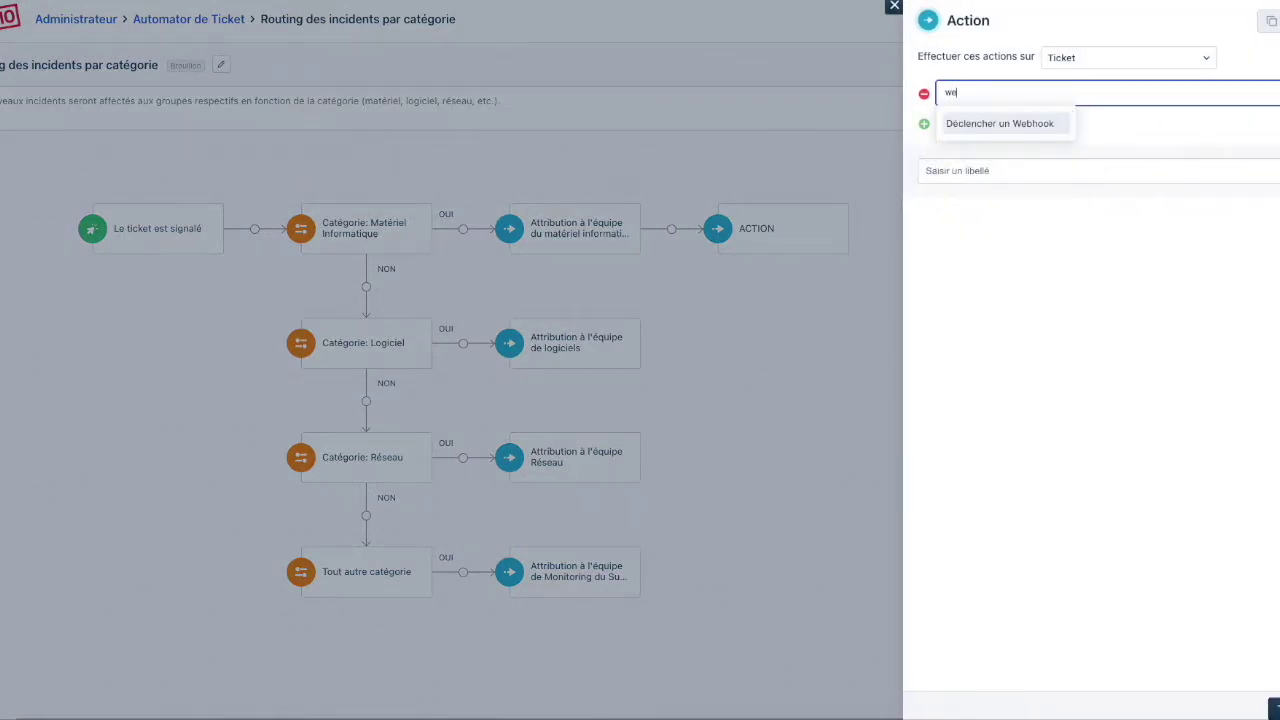
text(b)
click(1018, 124)
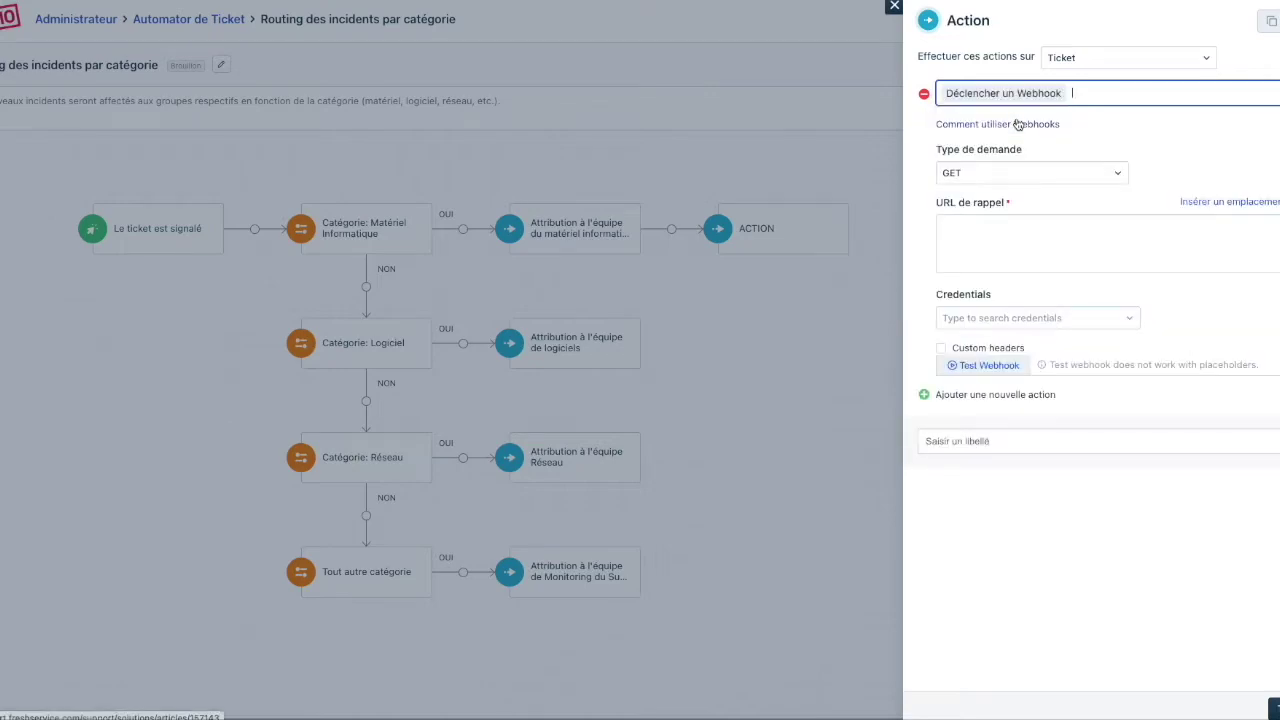
Set the webhook's request type to POST and its JSON content mode to Avancé.
click(1028, 172)
click(1020, 225)
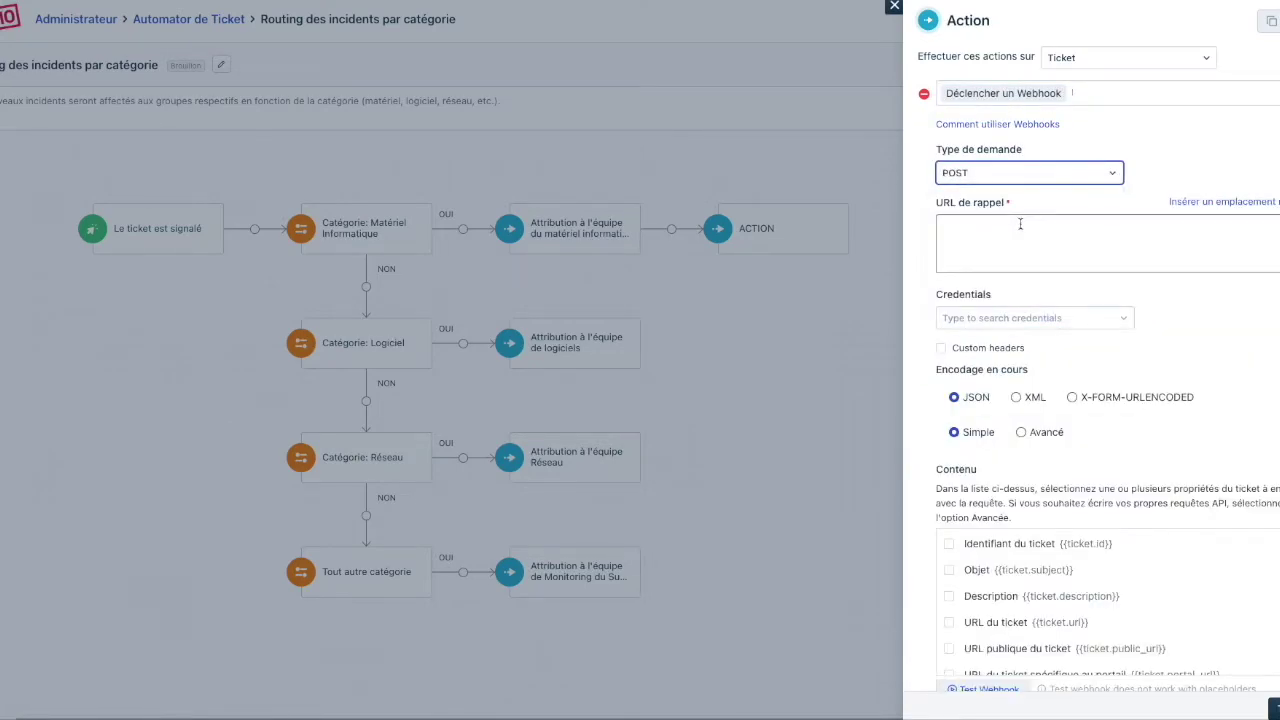
click(1021, 432)
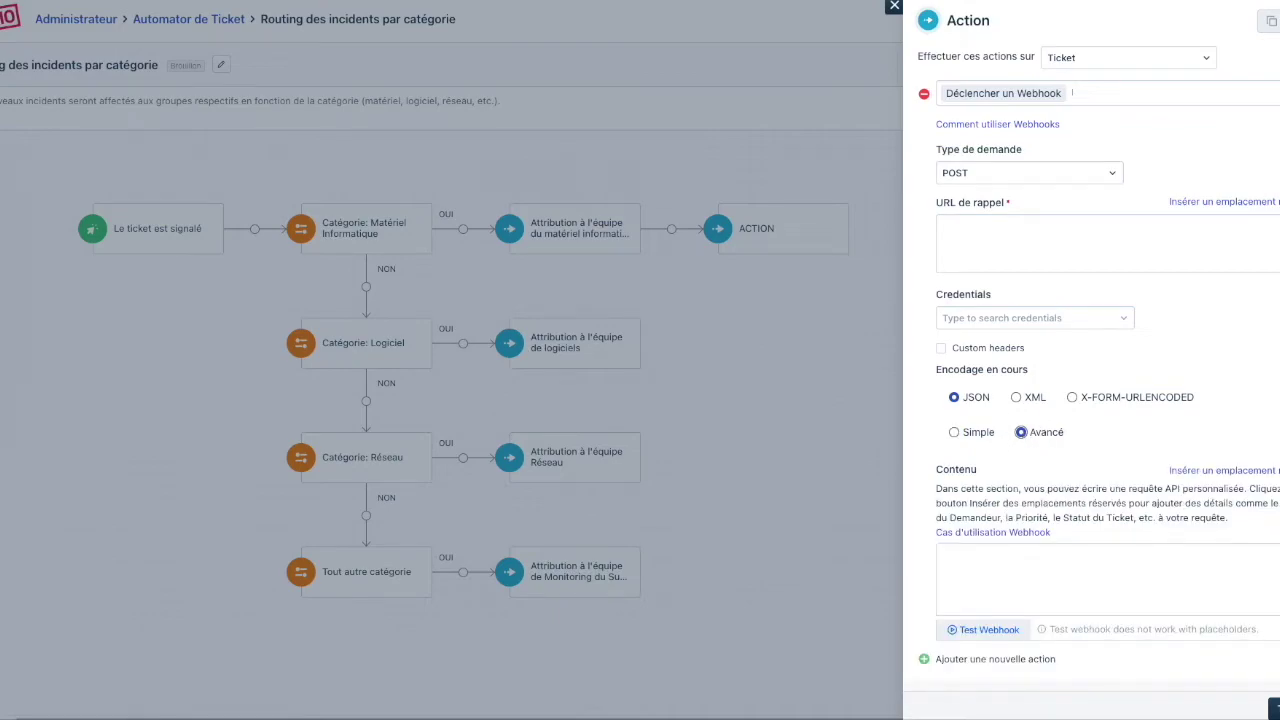
Read the webhook use-case example and close the action without saving it.
mouse_move(1004, 538)
scroll(815, 187, up, 3)
scroll(815, 187, down, 5)
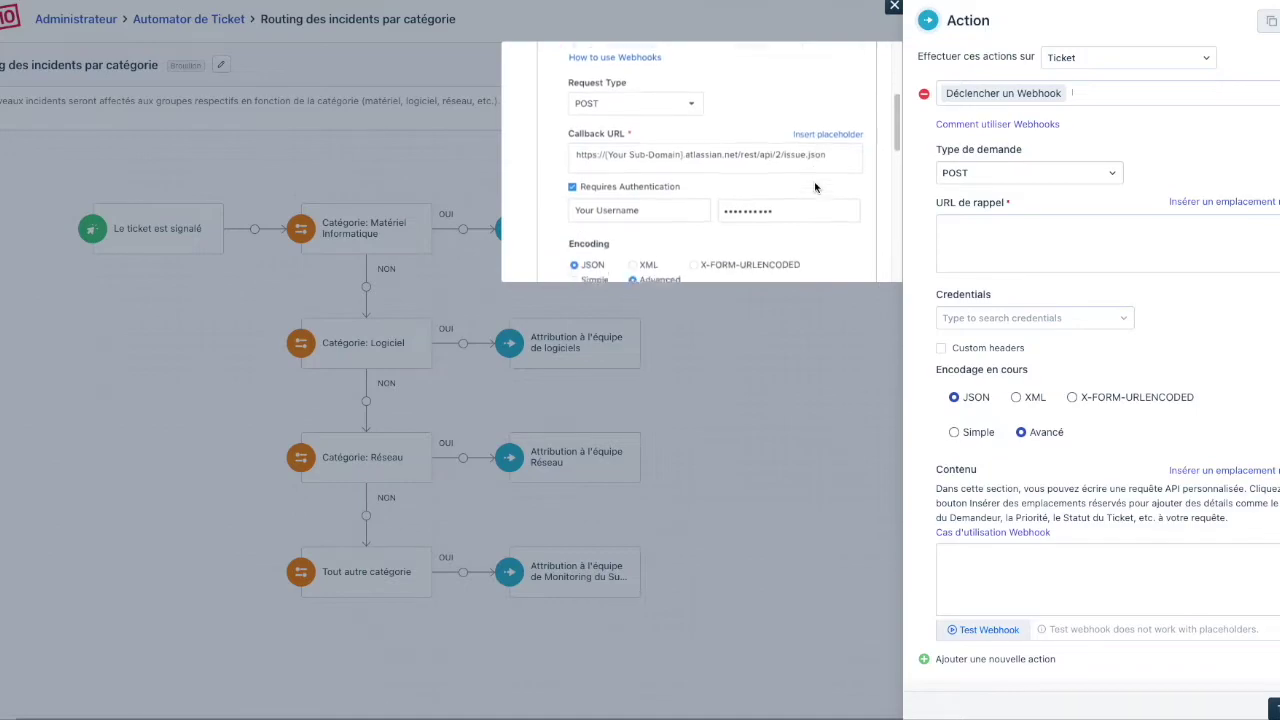
click(895, 9)
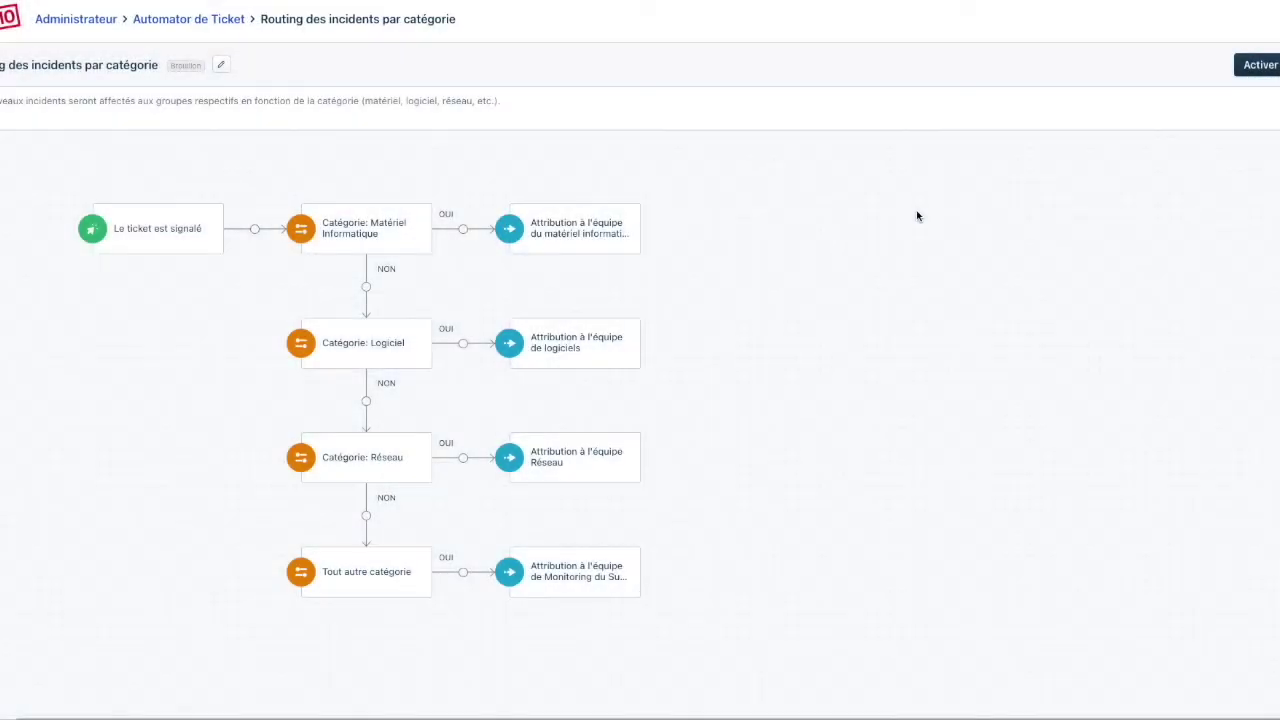
Add an application node after the hardware team assignment and browse the third-party applications it can act on.
mouse_move(3, 236)
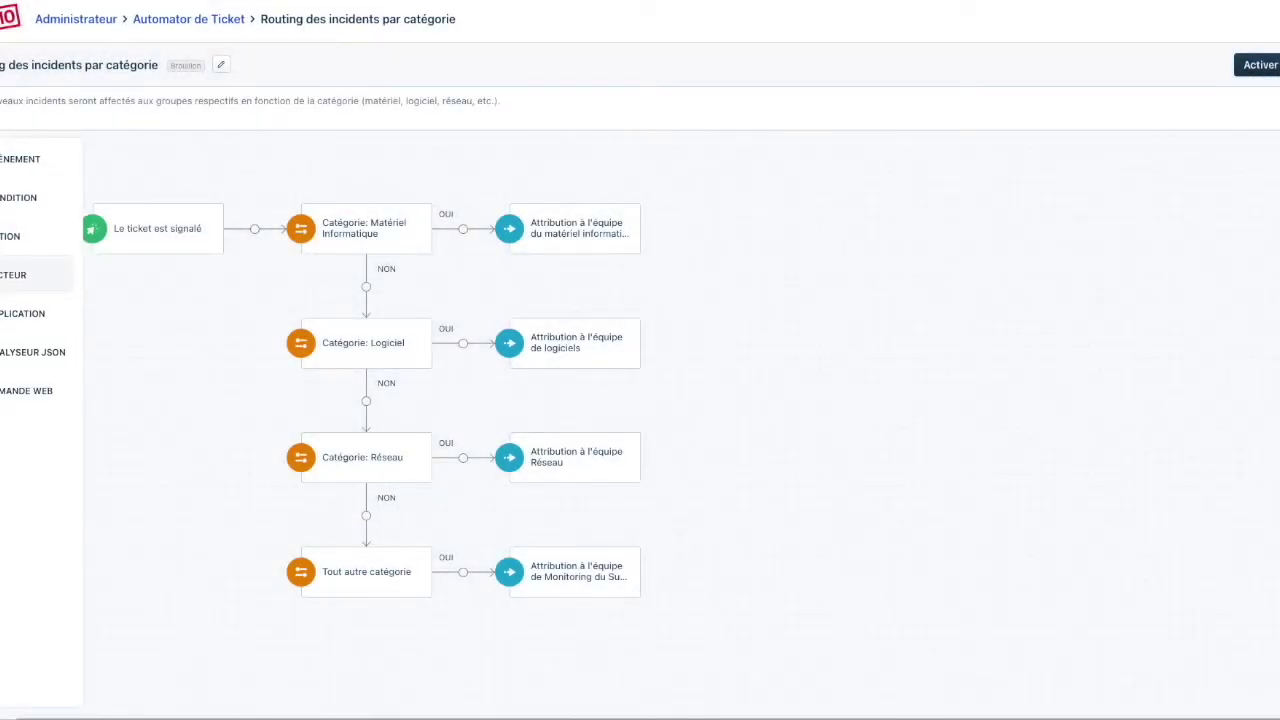
drag(6, 306, 703, 222)
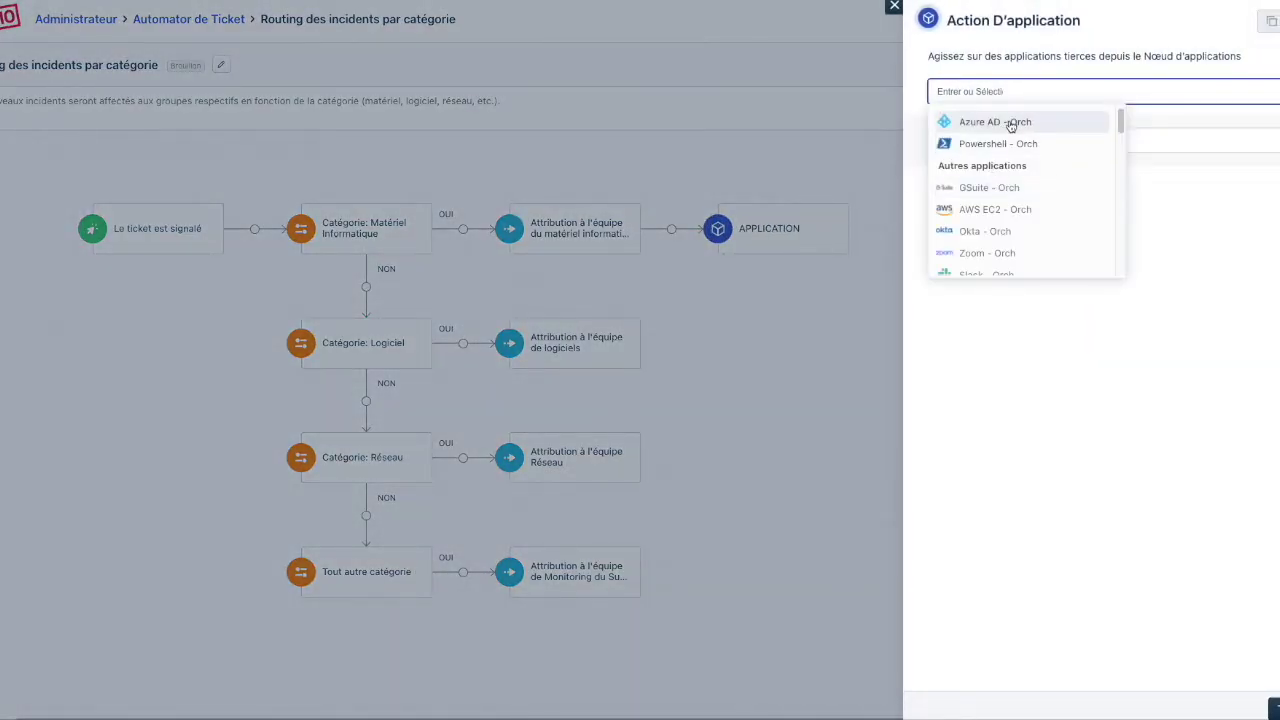
scroll(1016, 152, down, 5)
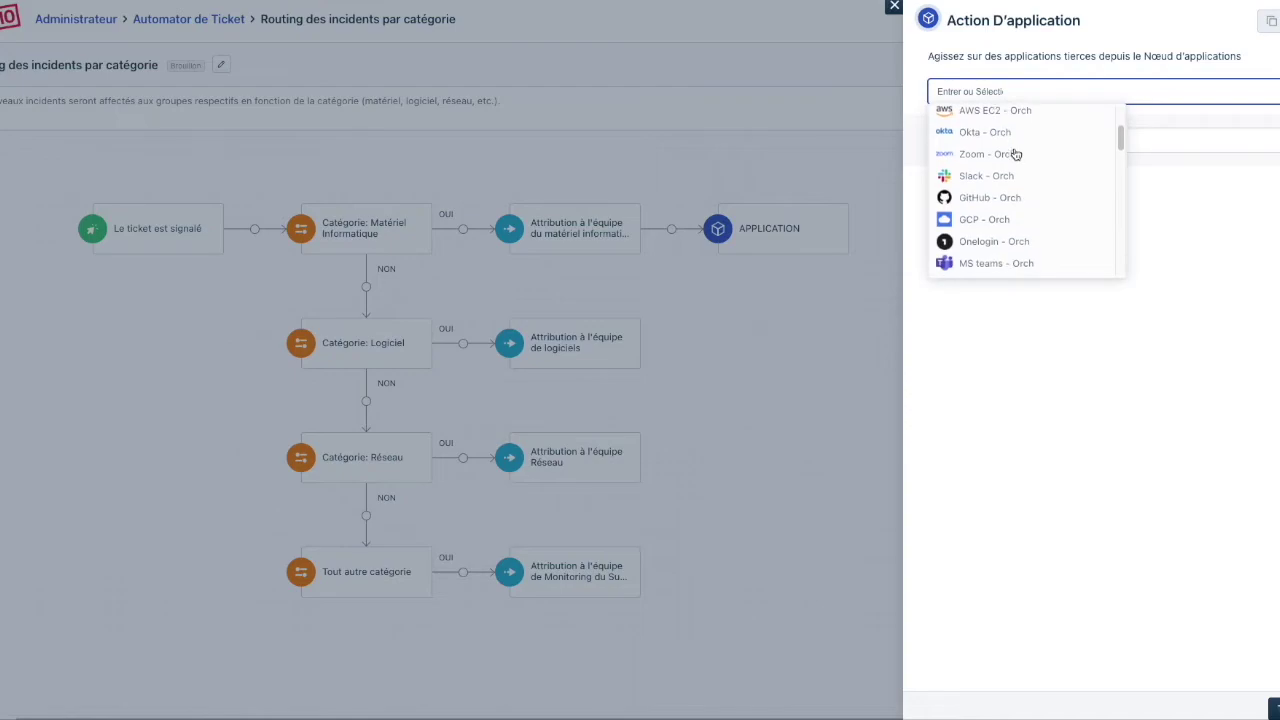
scroll(1016, 152, down, 5)
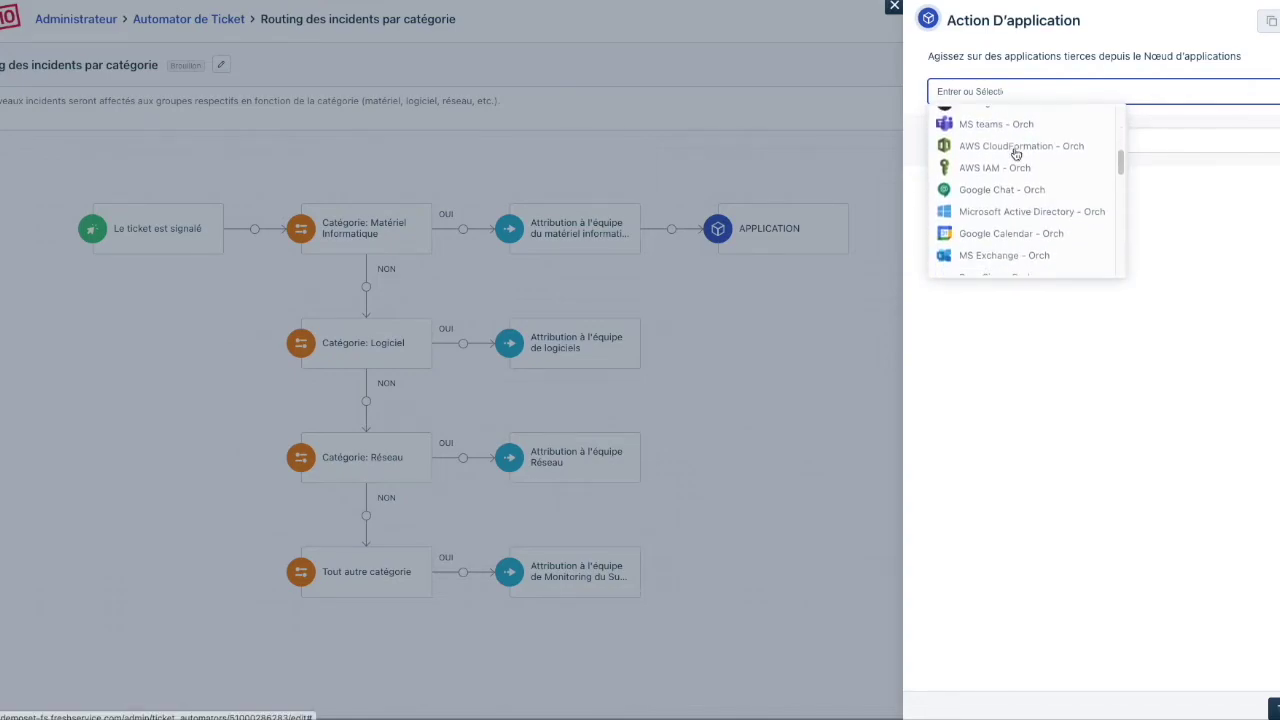
scroll(1016, 152, down, 4)
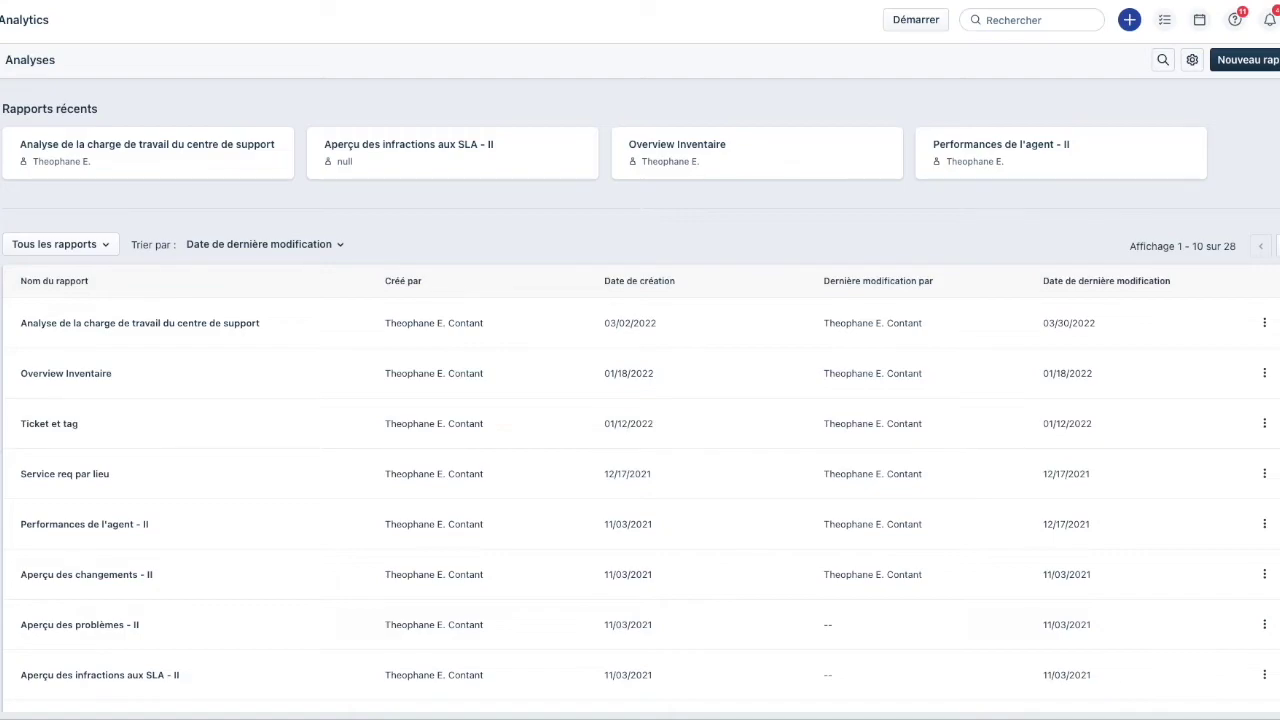
Filter the analytics report list to Rapports prédéfinis, then set it back to Tous les rapports.
click(106, 245)
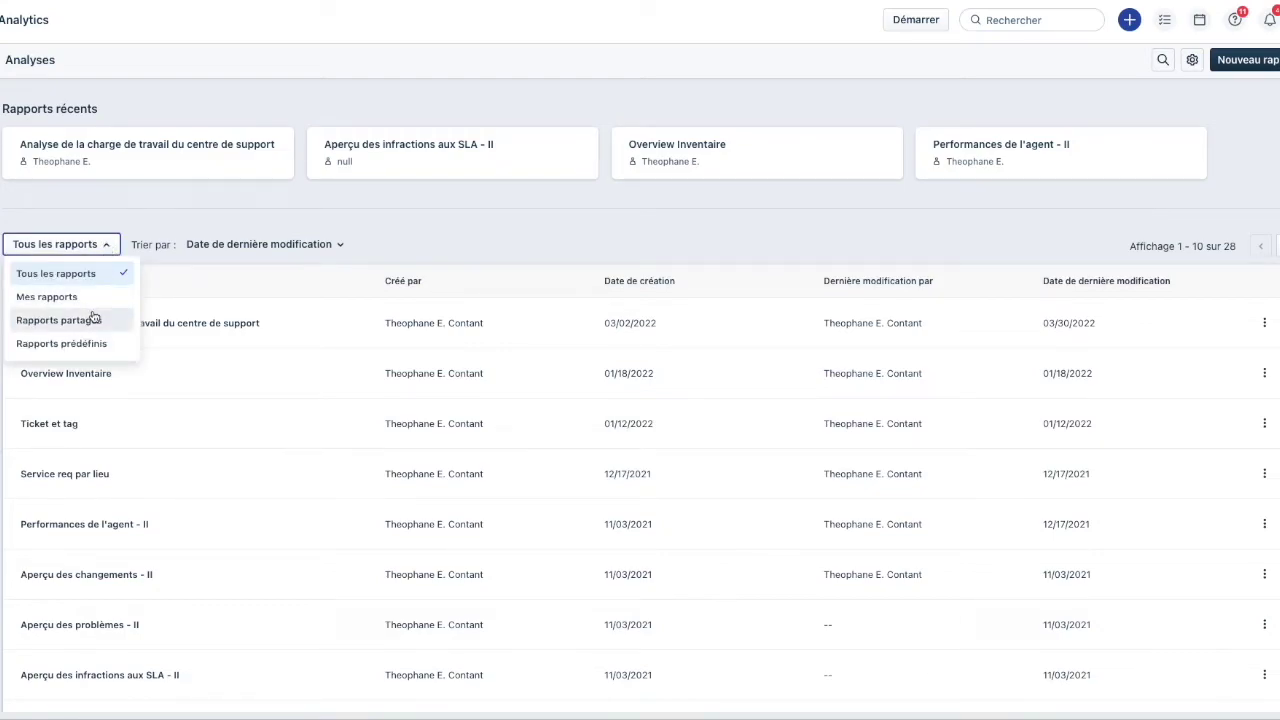
click(92, 343)
click(97, 245)
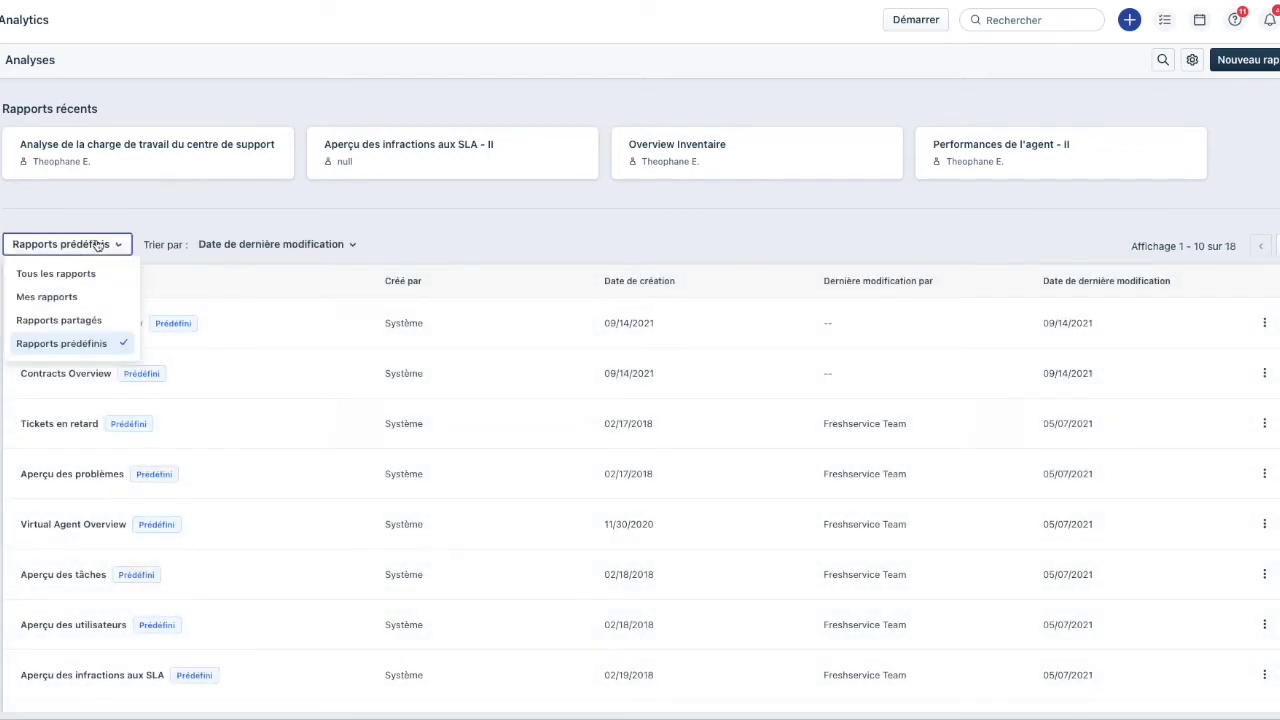
click(92, 275)
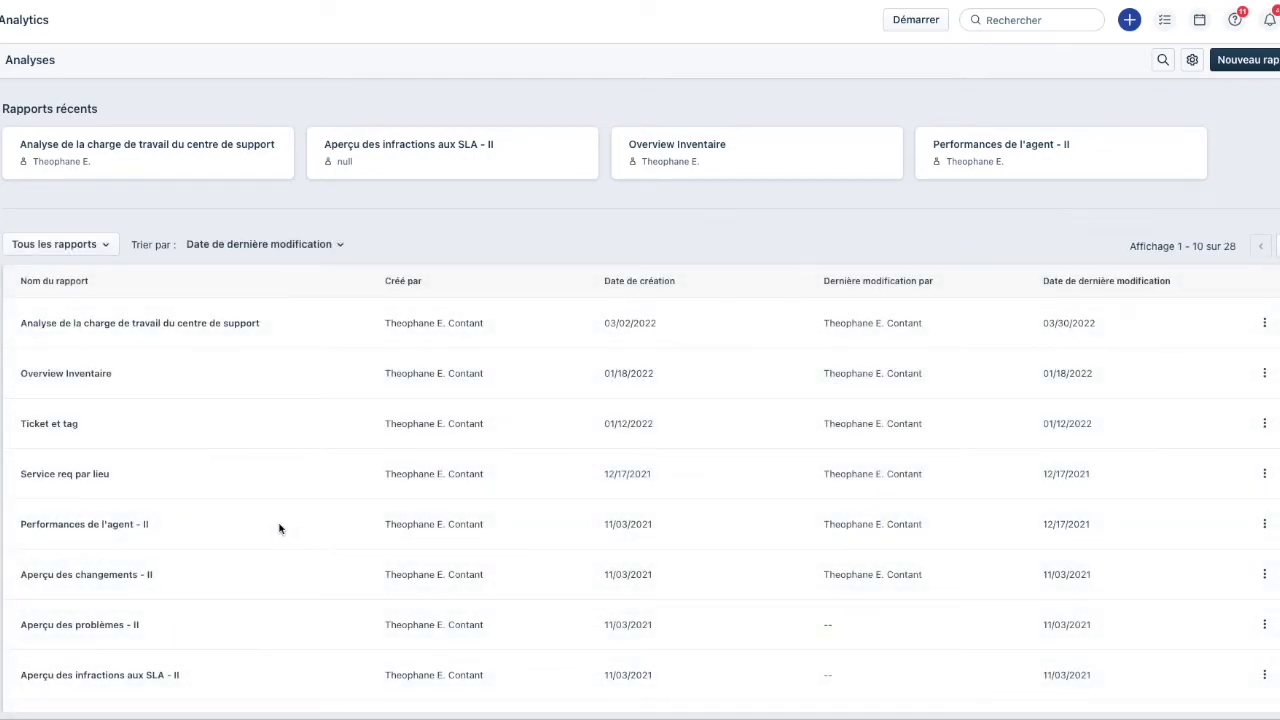
View the Aperçu des infractions aux SLA - II report, then the Analyse de la charge de travail du centre de support report.
click(104, 677)
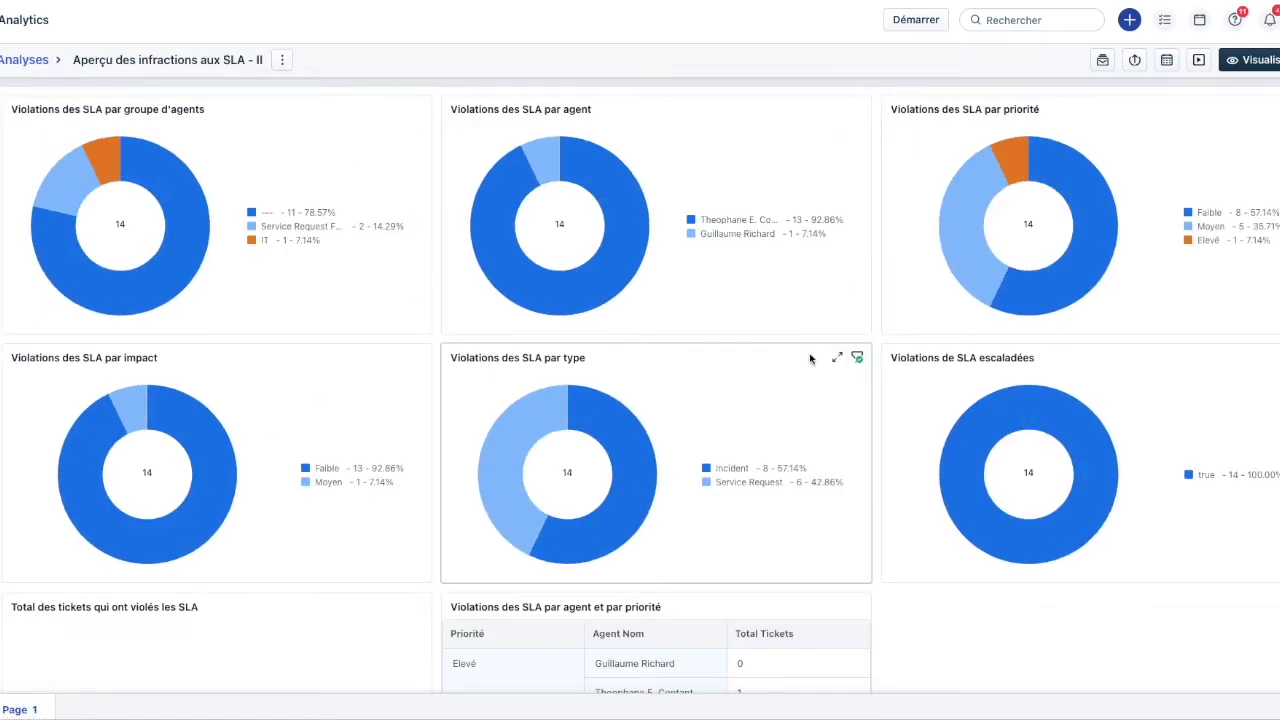
click(25, 62)
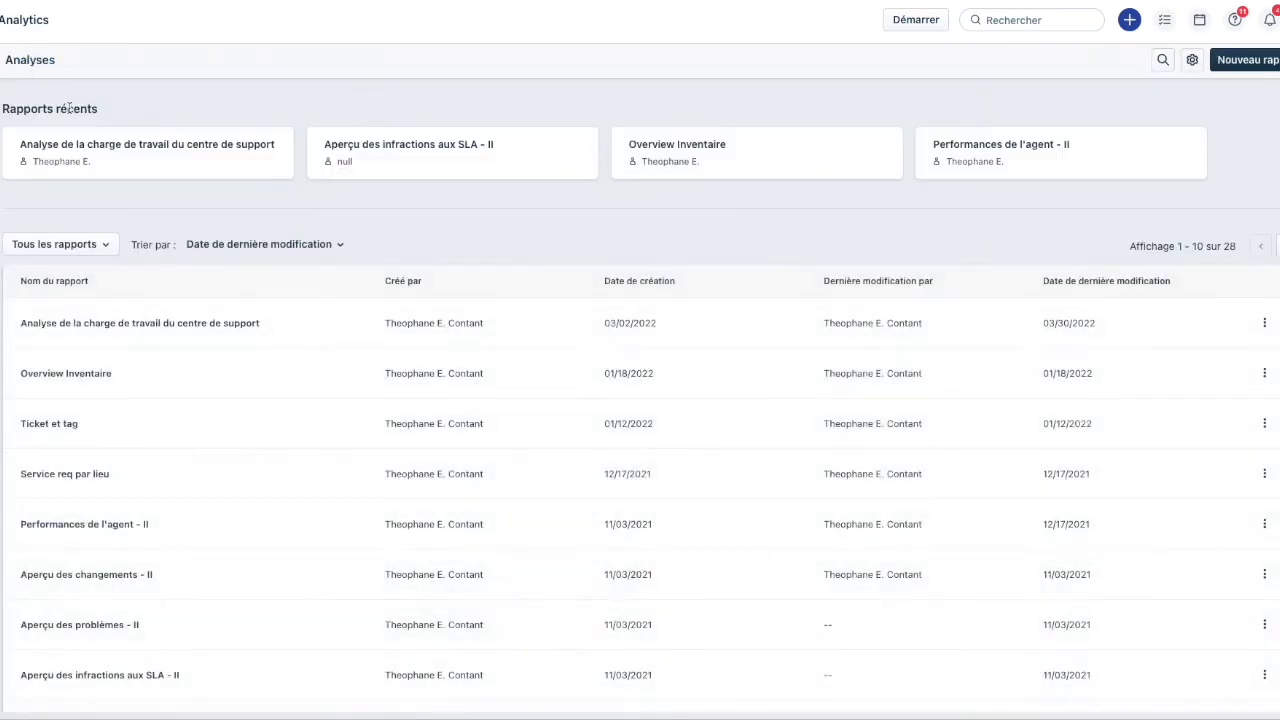
click(205, 324)
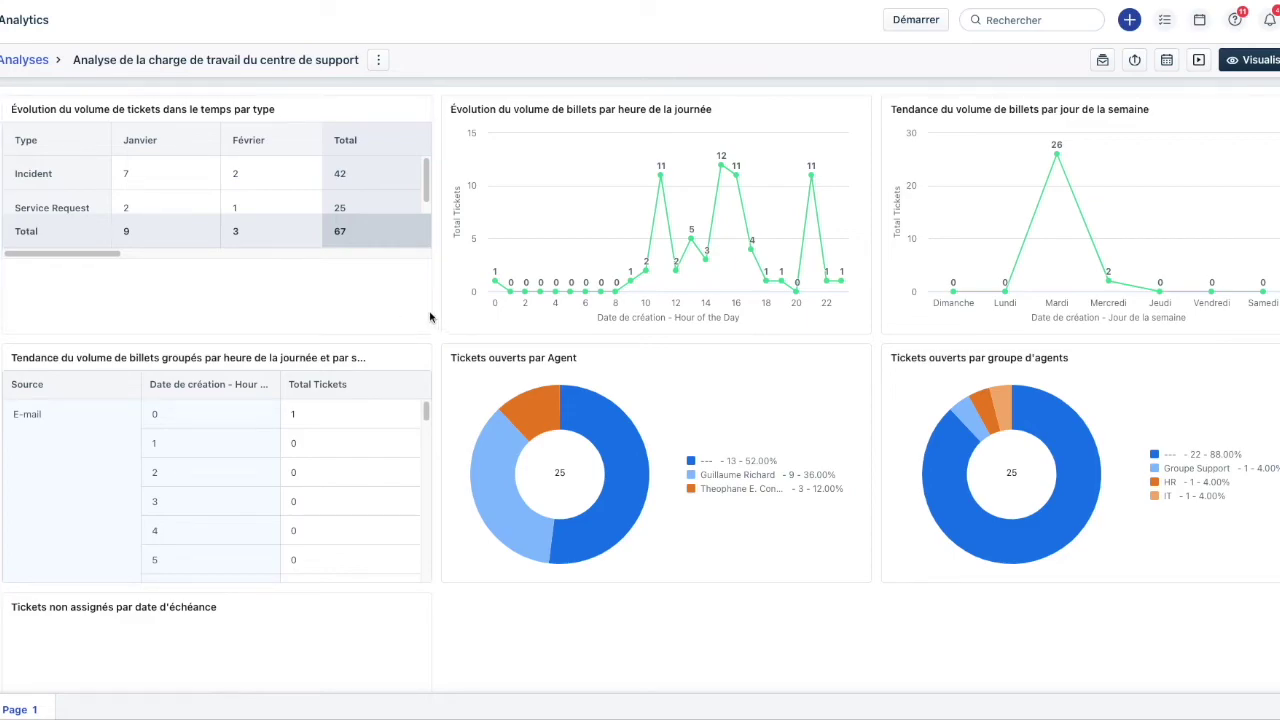
Open the administrator settings and look through the configuration sections from general settings to account settings.
click(2, 110)
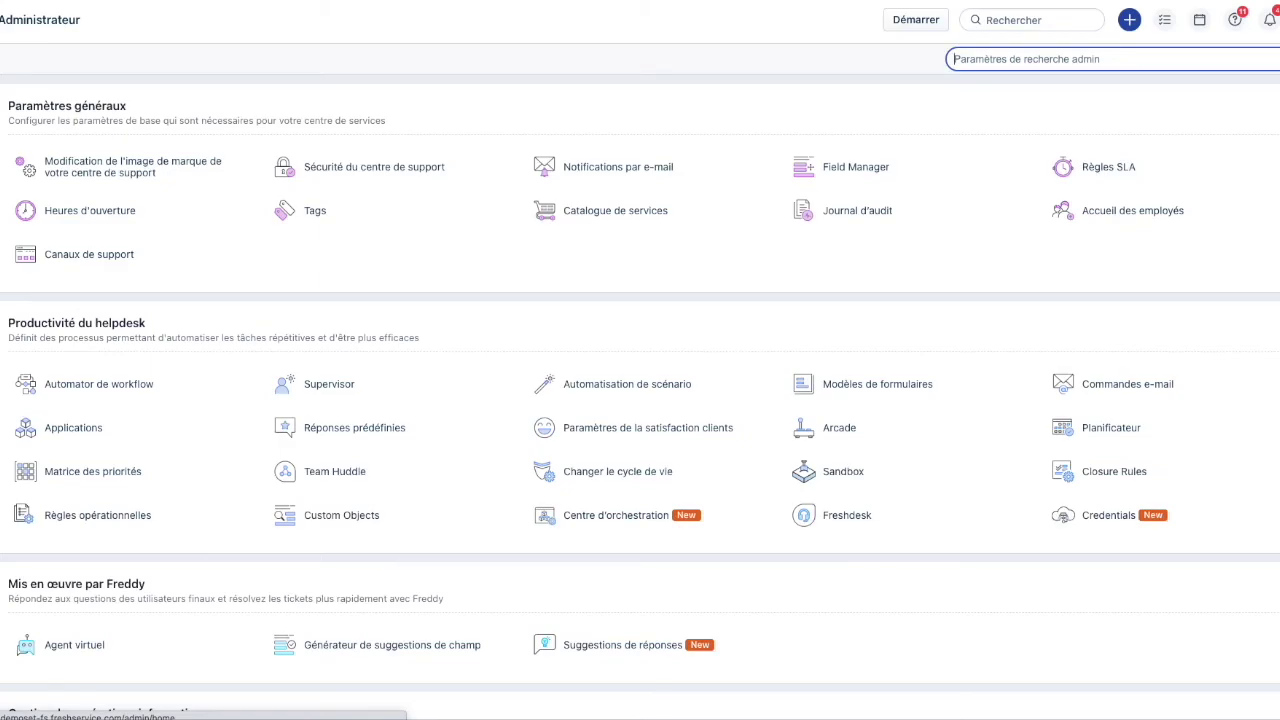
scroll(508, 314, down, 1)
scroll(508, 314, down, 5)
scroll(508, 316, down, 6)
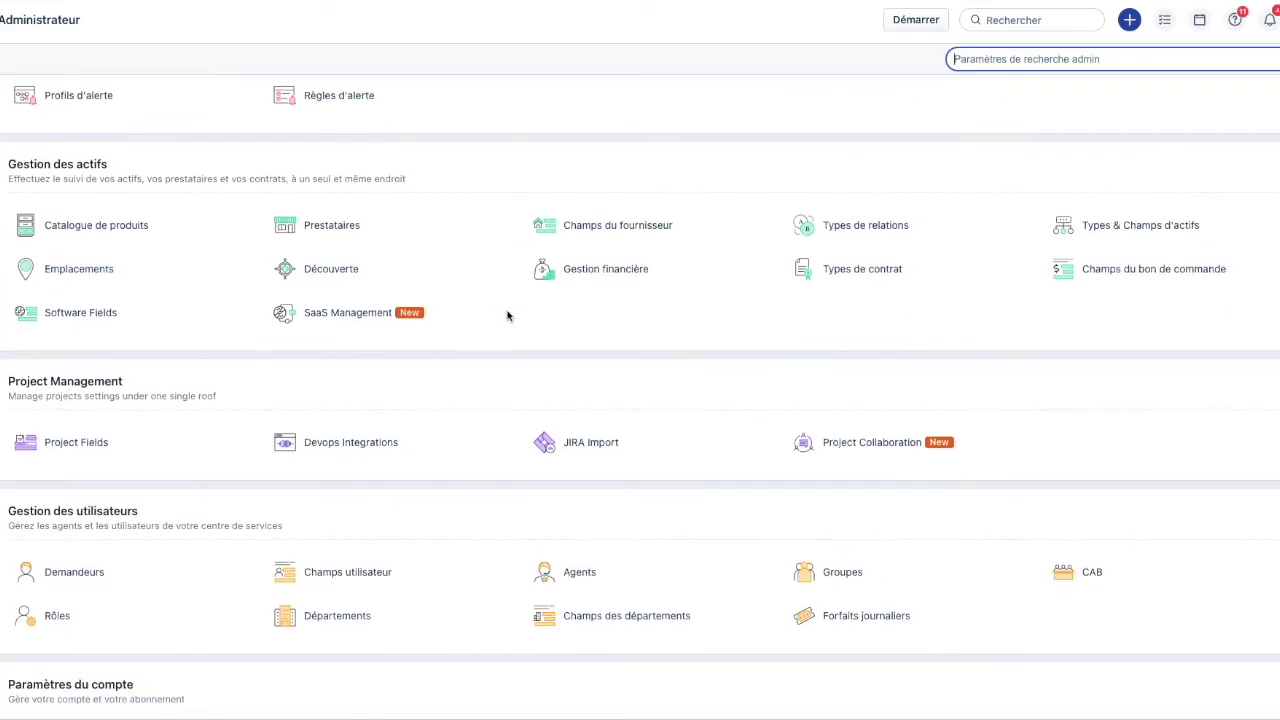
scroll(508, 316, down, 1)
scroll(507, 316, up, 13)
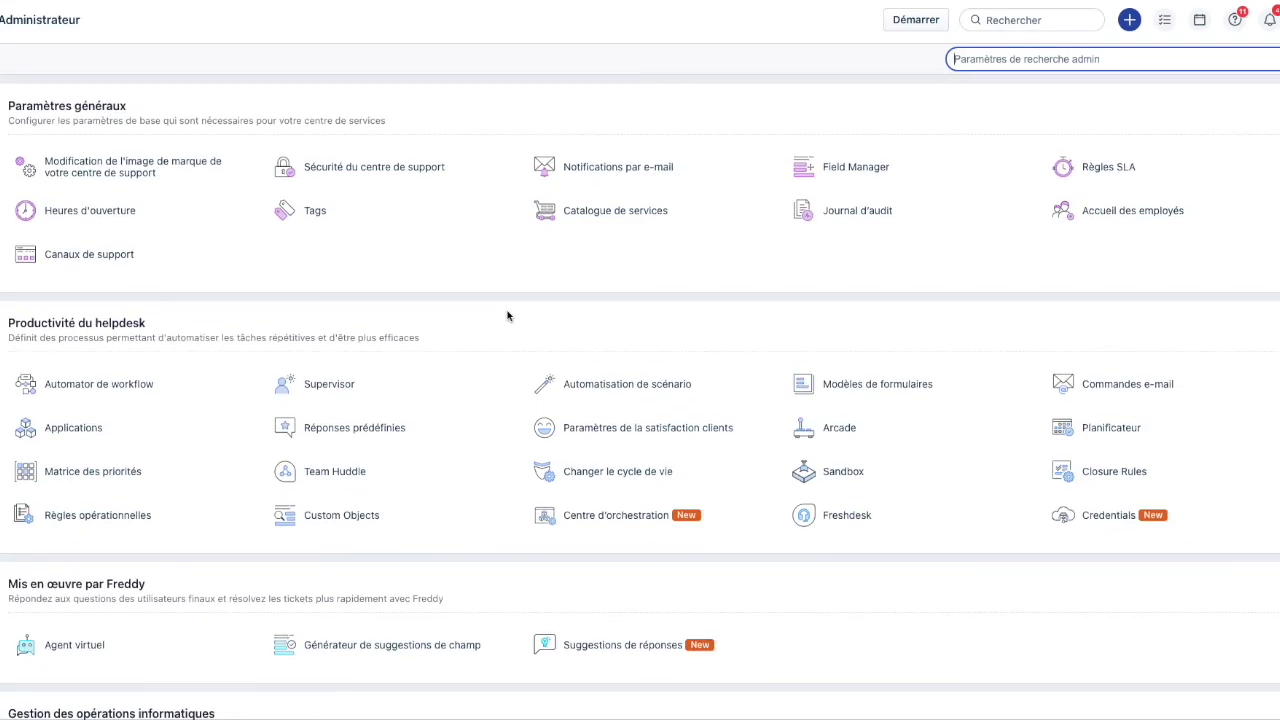
Open the Applications marketplace from the helpdesk productivity settings and show the apps of all categories.
click(97, 424)
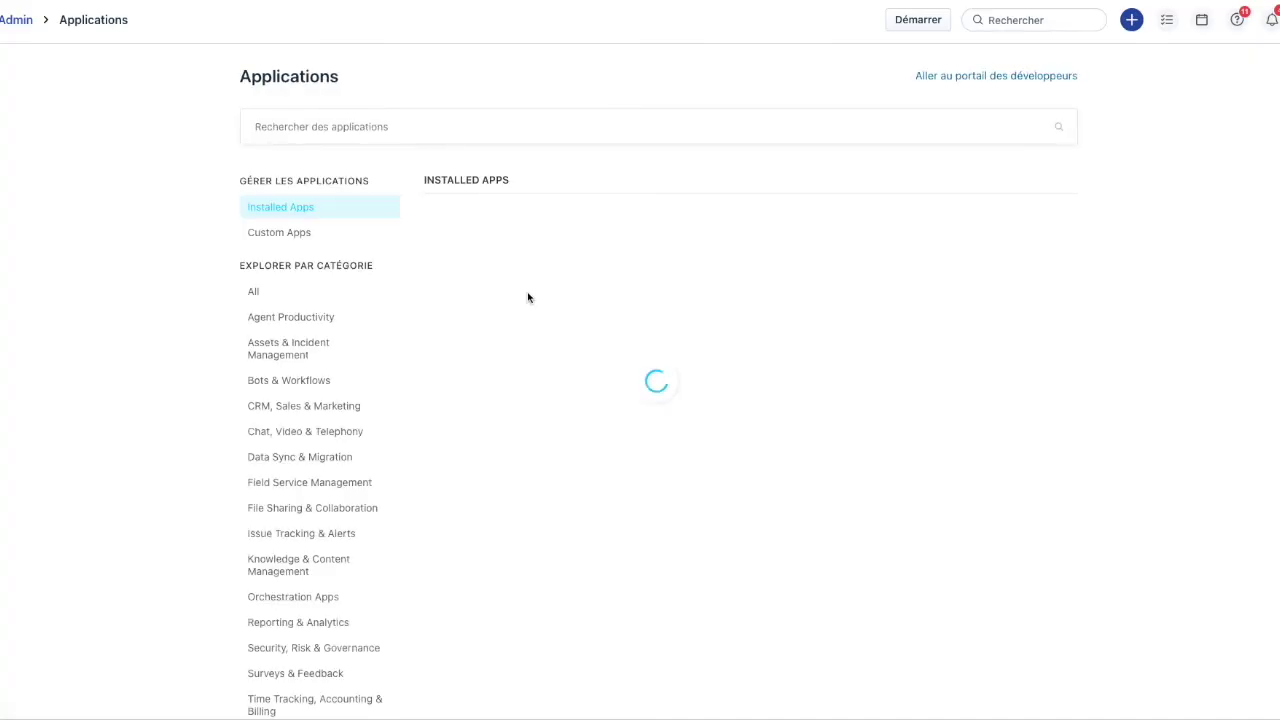
click(283, 293)
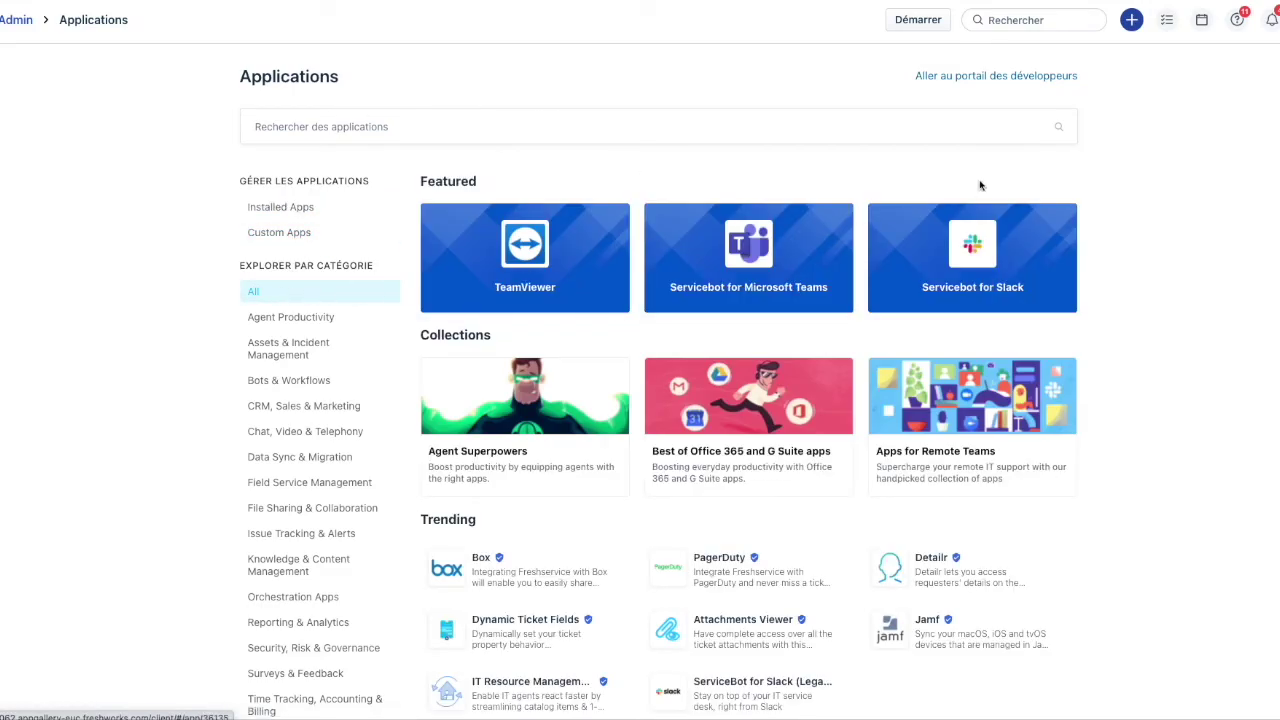